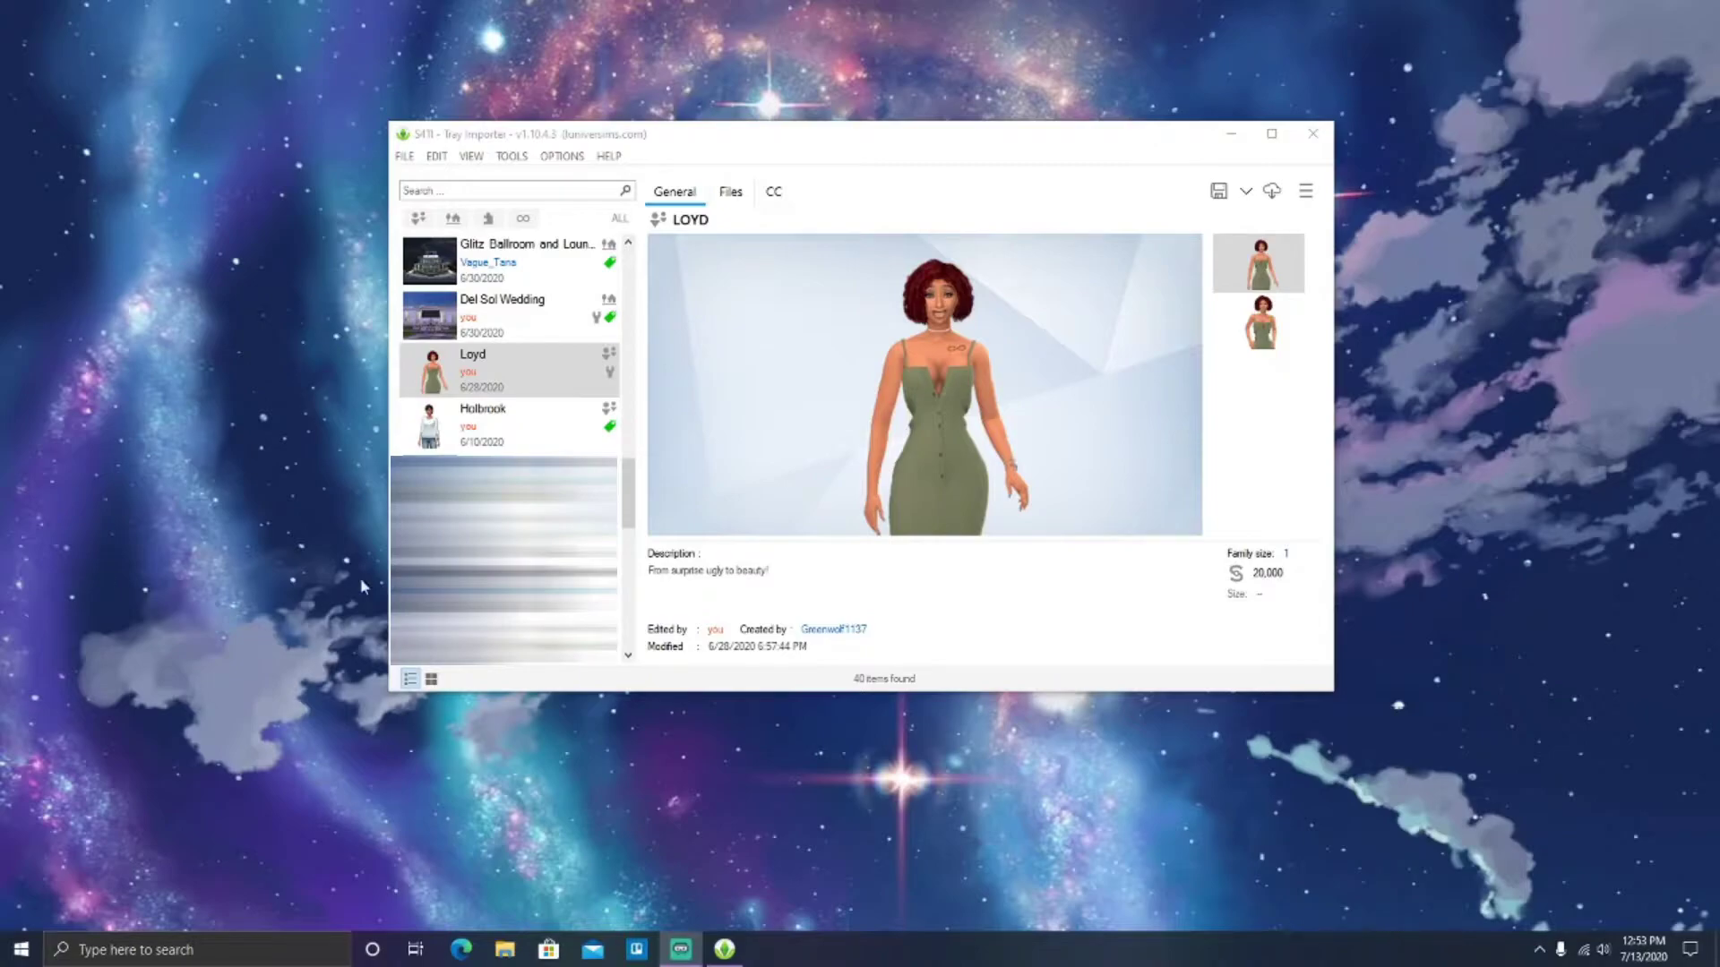
Step: Export the Loyd household together with all of its listed custom content
scroll(469, 506, up, 2)
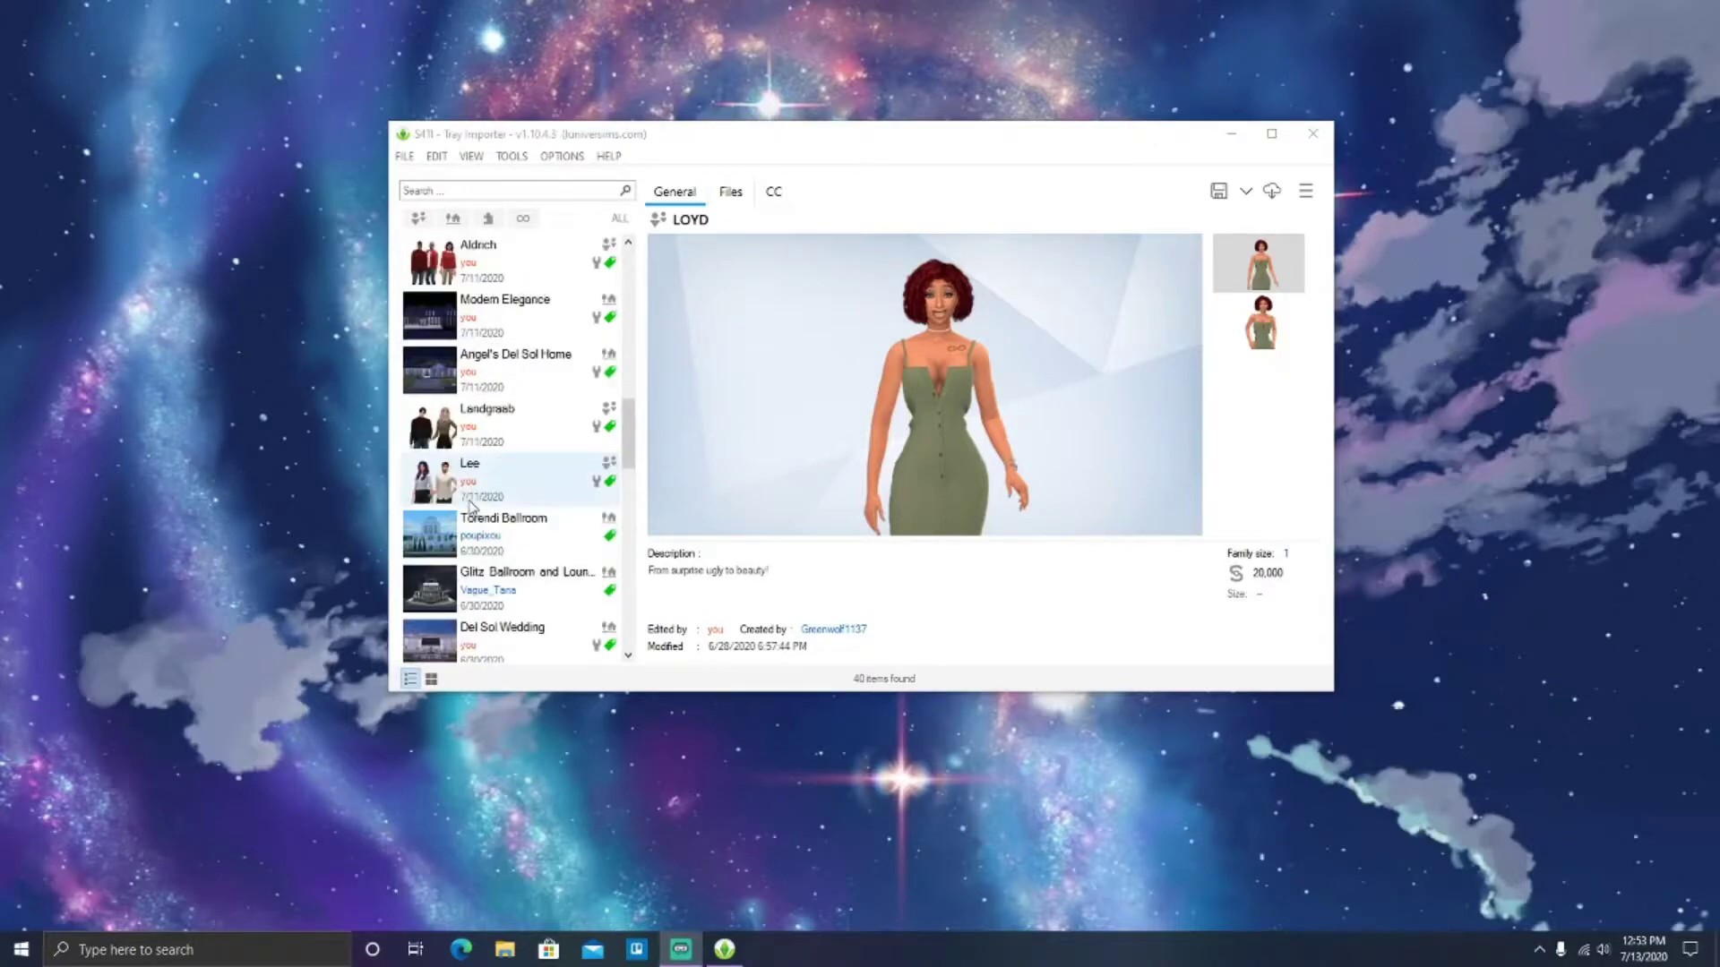
scroll(469, 506, down, 1)
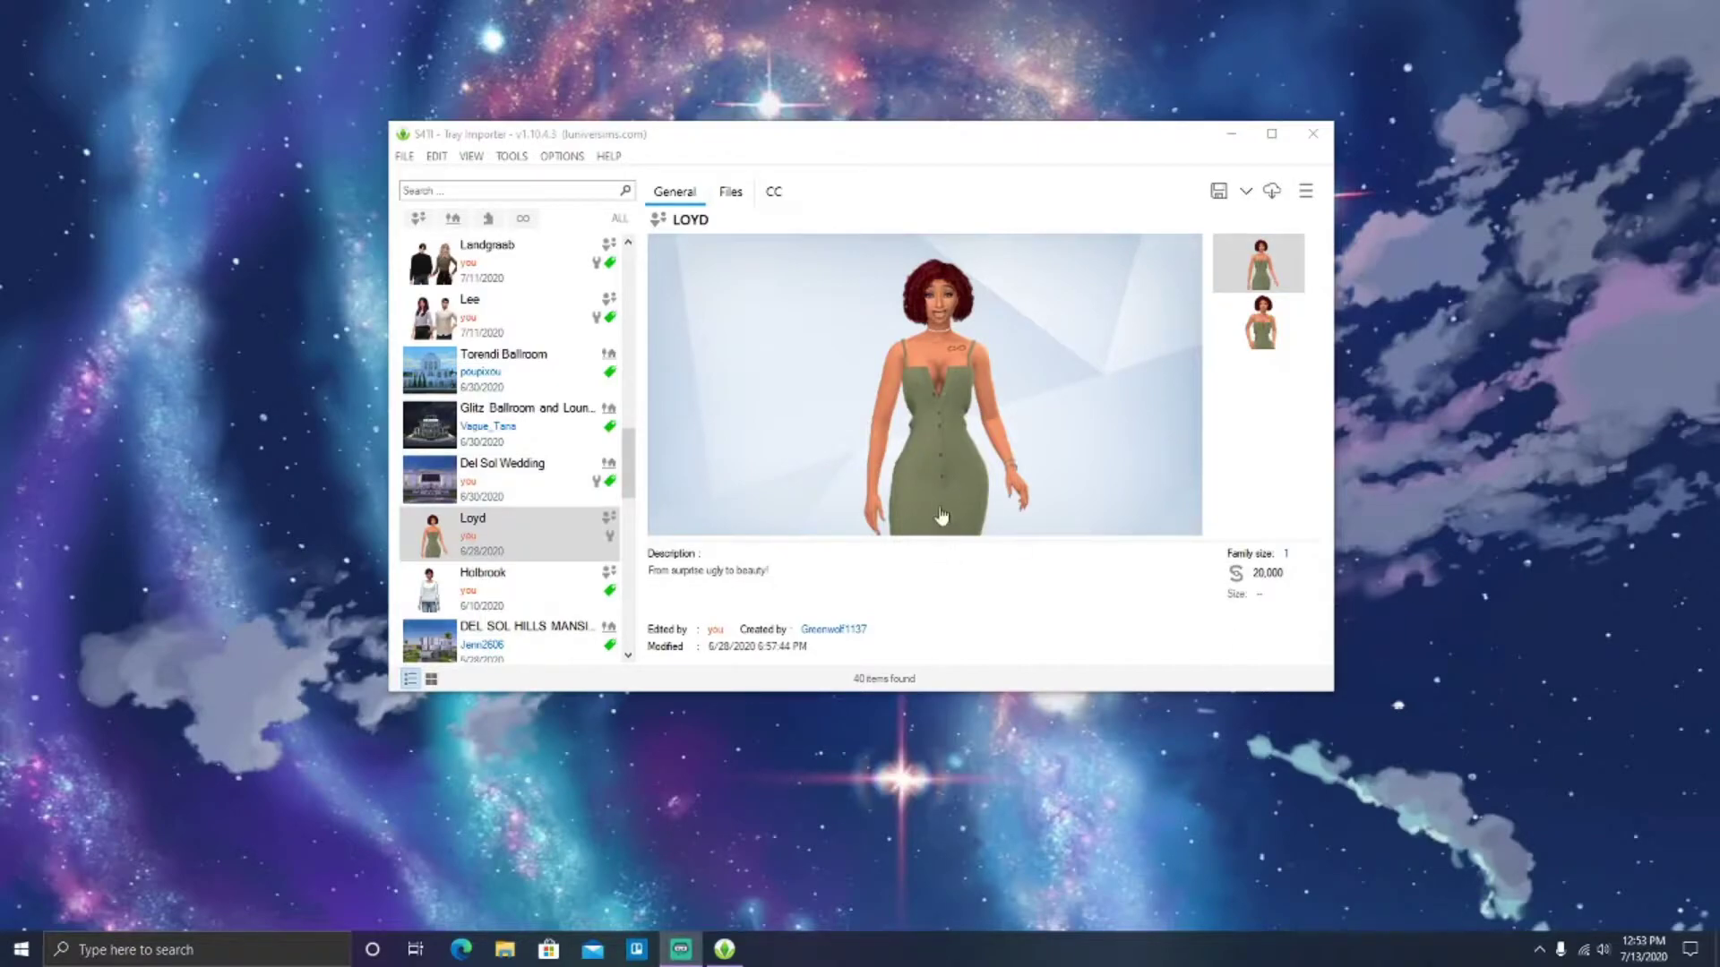
click(1248, 194)
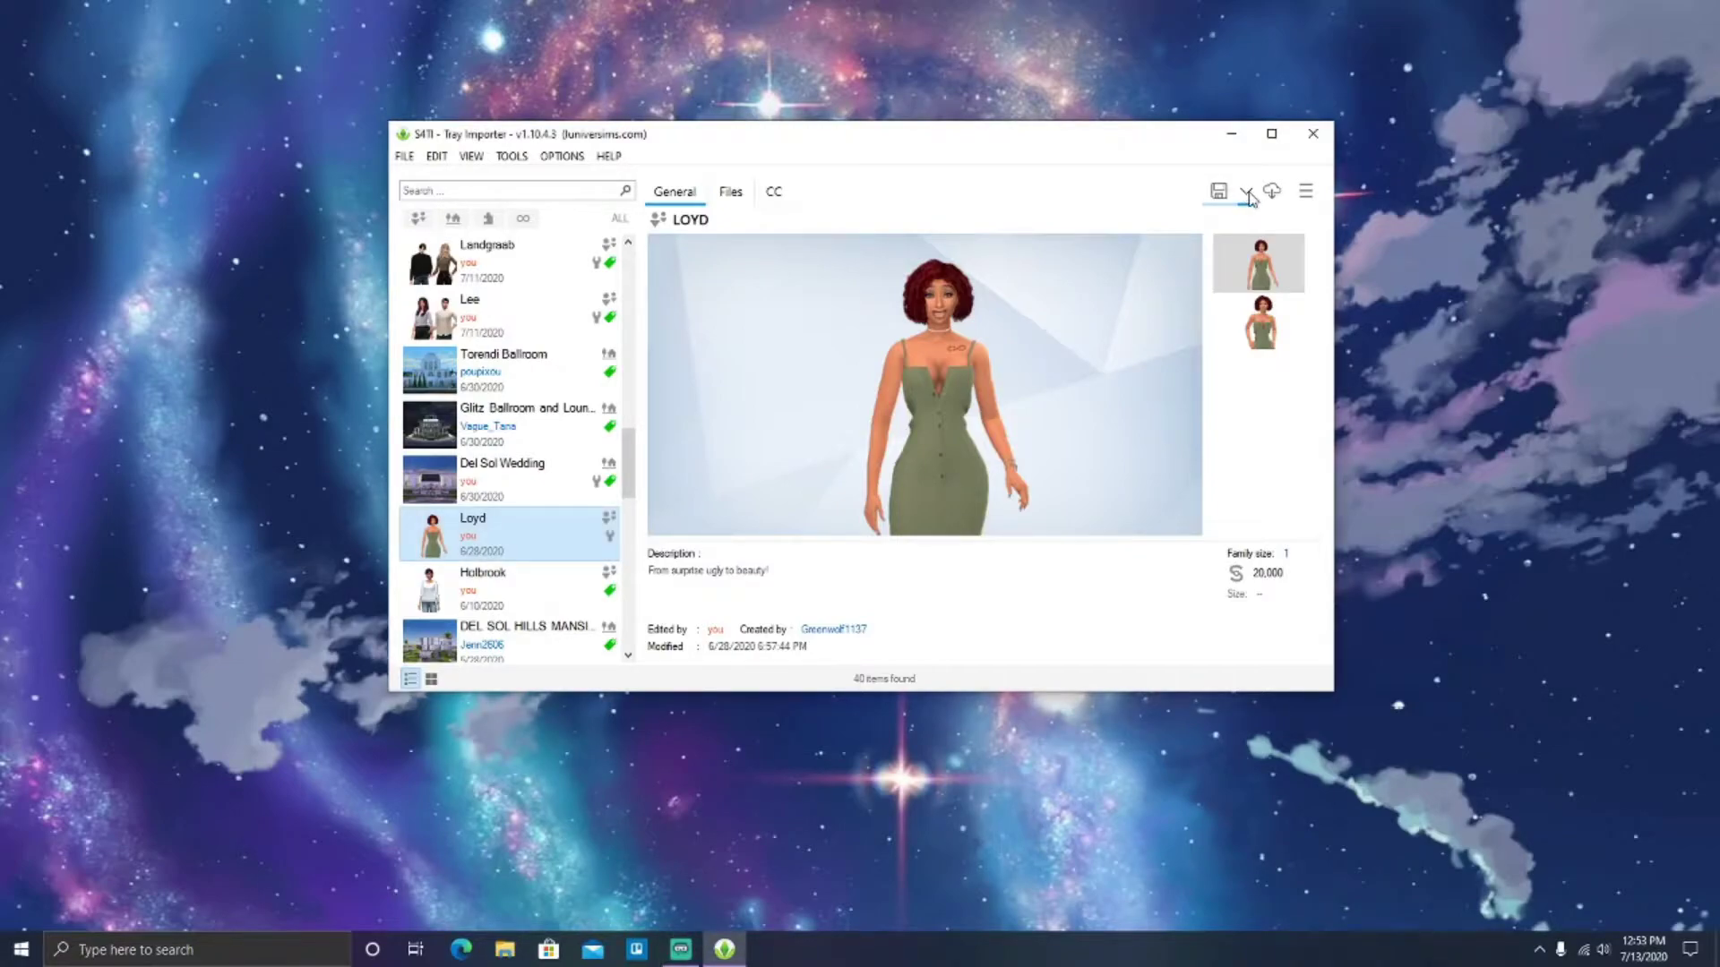
click(1247, 194)
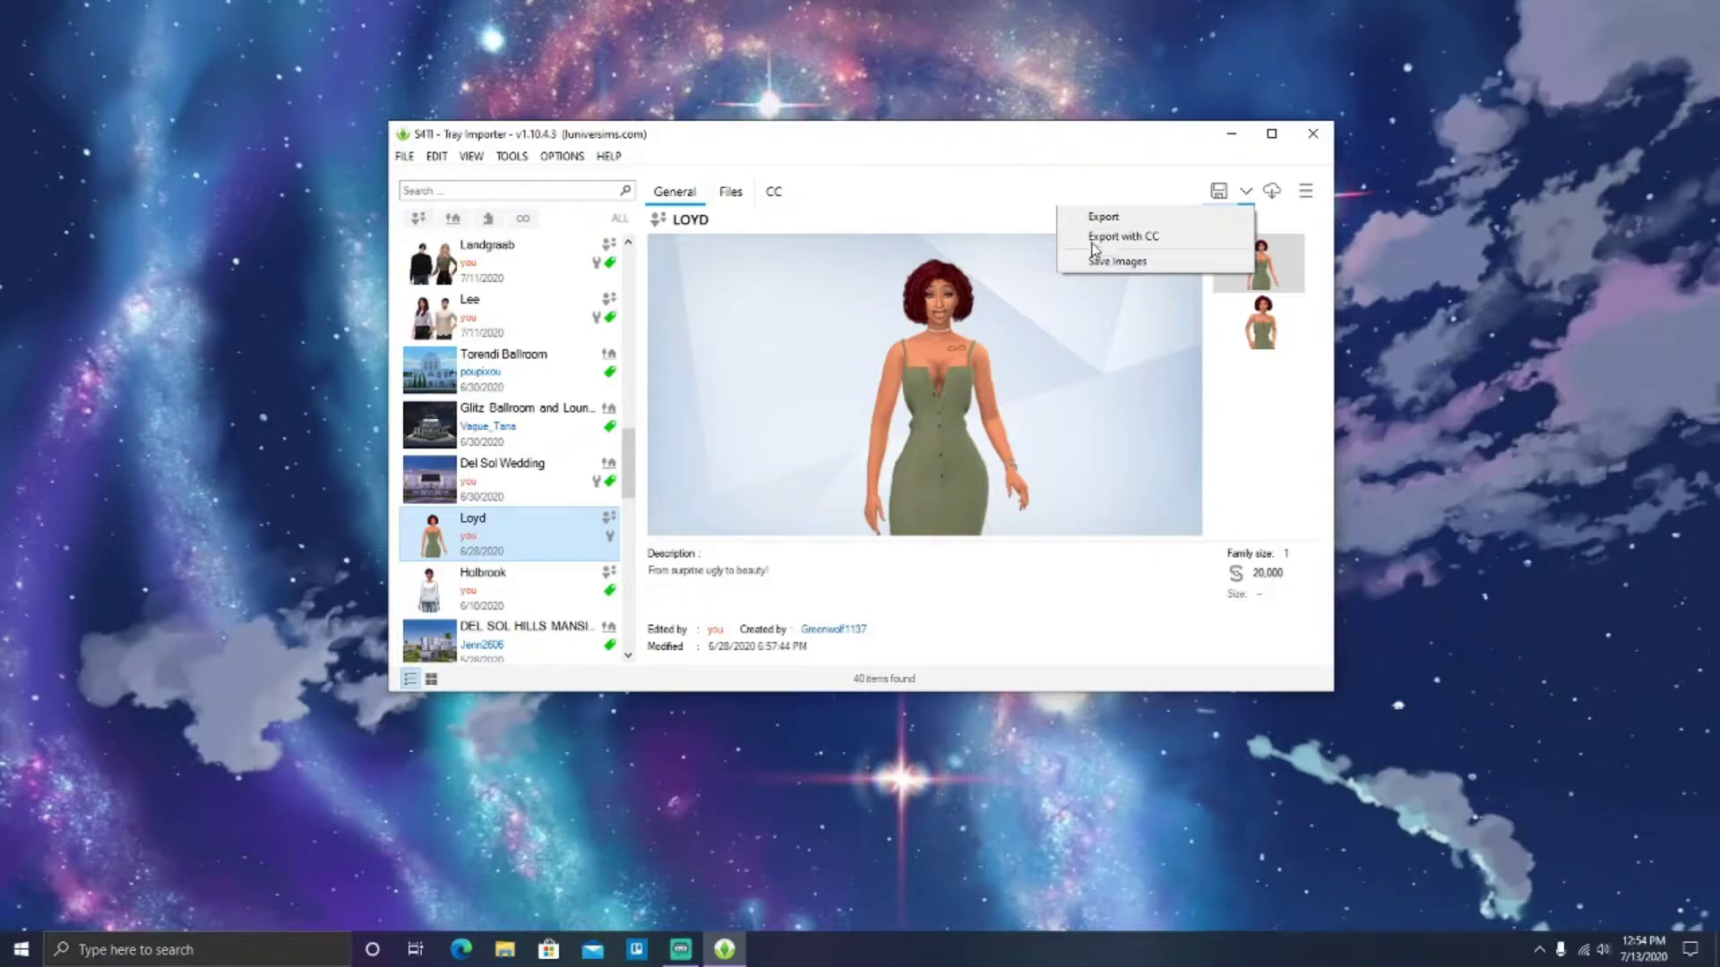
click(1139, 238)
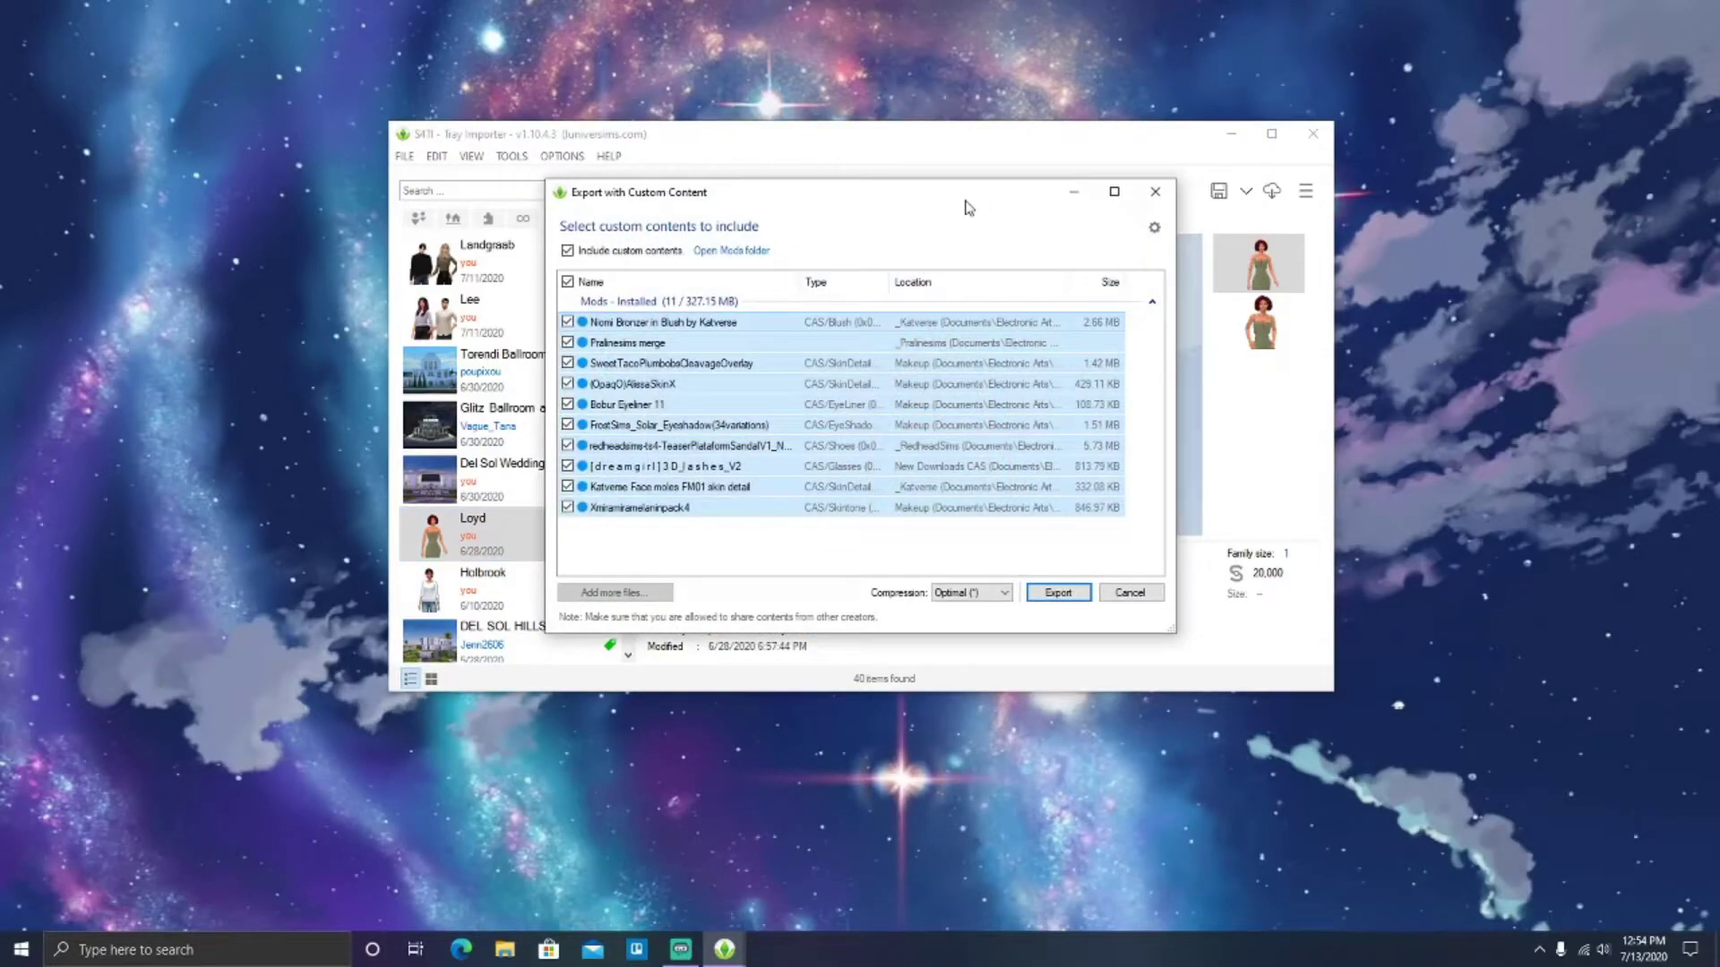
click(1057, 593)
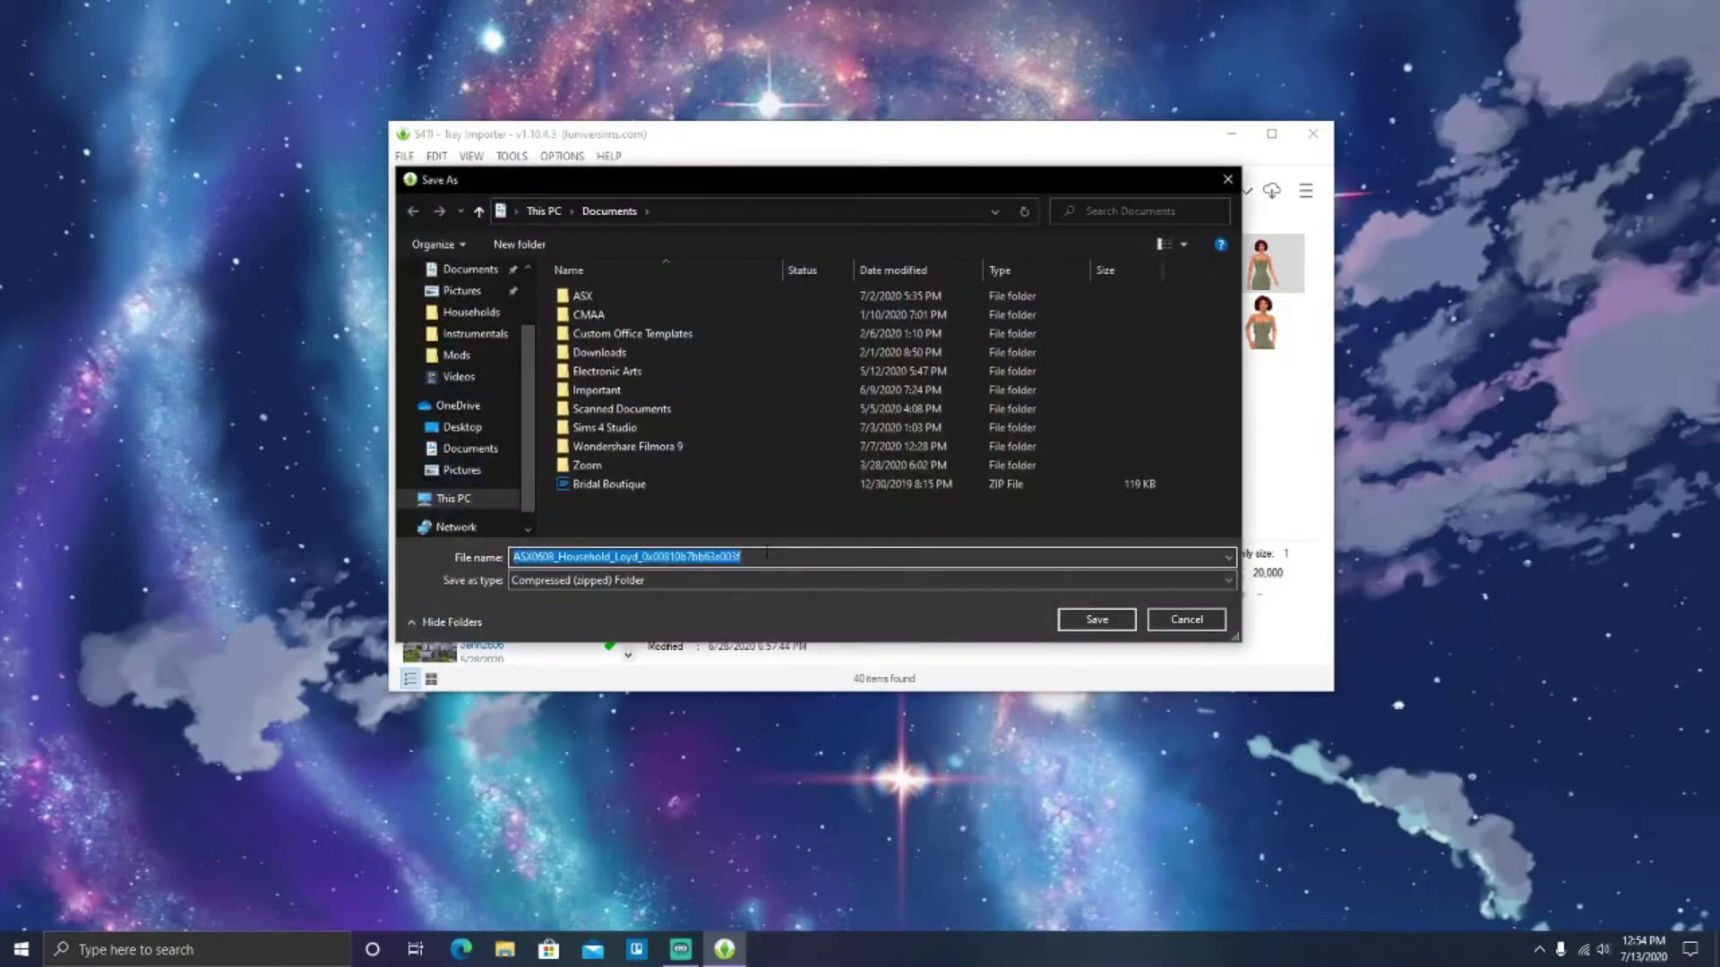
Step: Shorten the export's file name to ASX0608_Loyd and save it as a zipped folder in Documents
click(767, 552)
key(BackSpace)
key(BackSpace)
key(BackSpace)
key(BackSpace)
key(BackSpace)
key(BackSpace)
key(BackSpace)
key(BackSpace)
key(BackSpace)
key(BackSpace)
key(BackSpace)
key(BackSpace)
key(BackSpace)
key(BackSpace)
key(BackSpace)
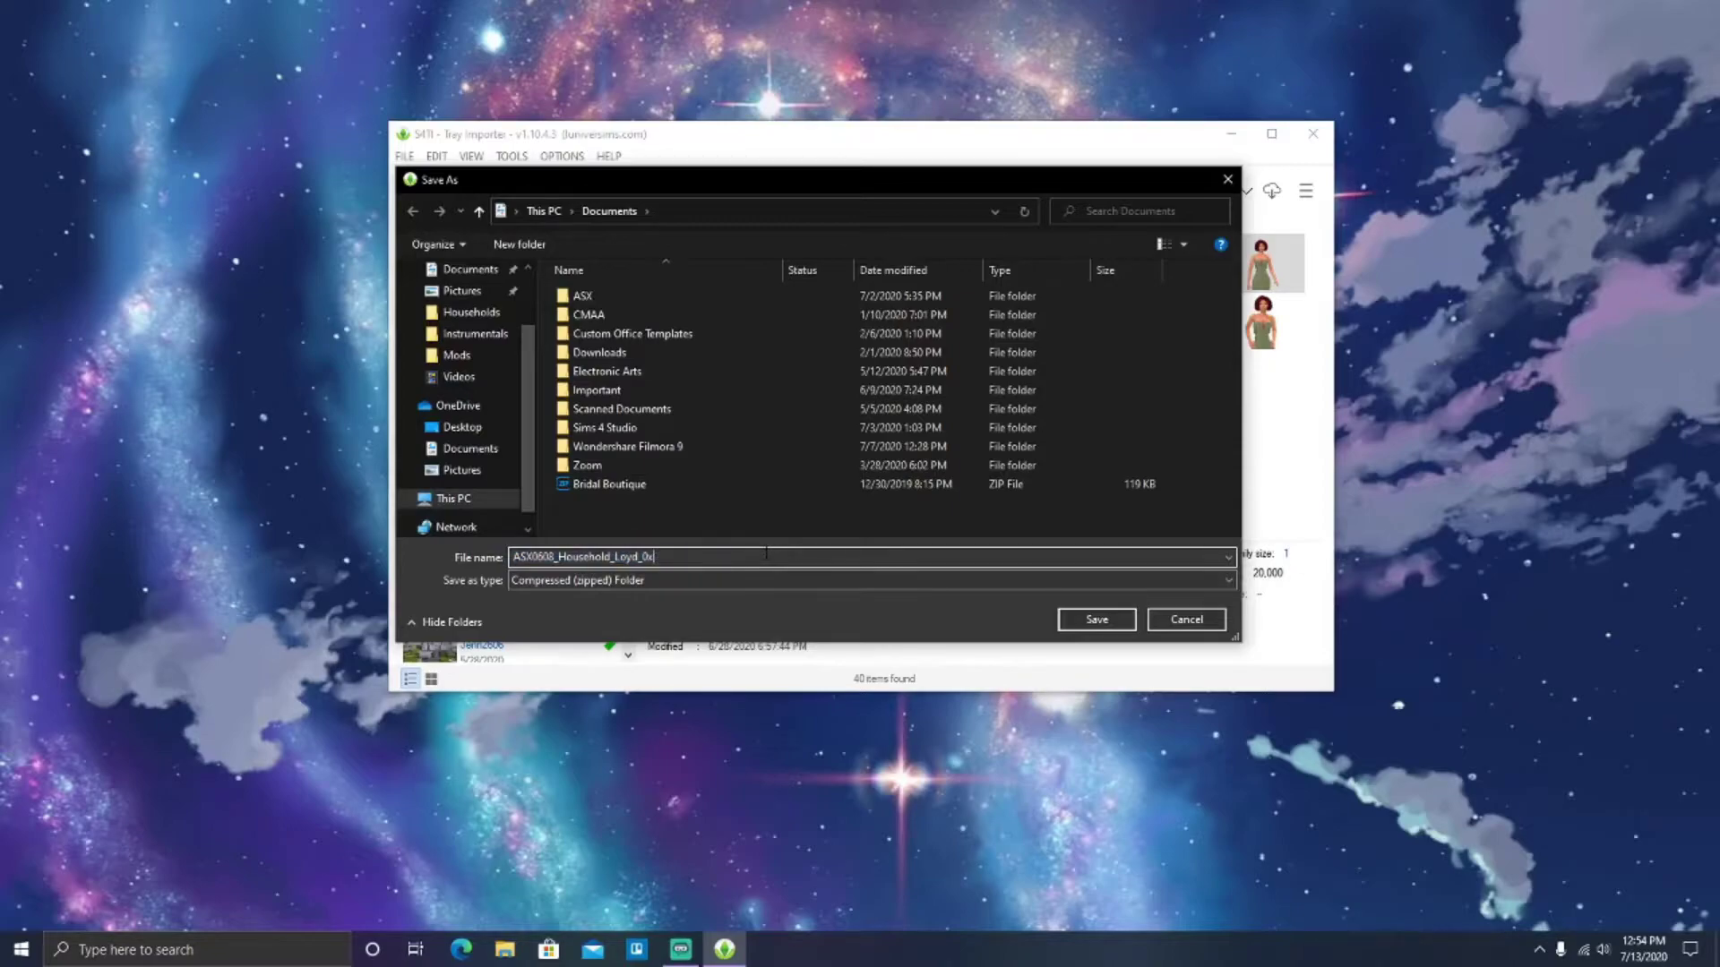
key(BackSpace)
key(BackSpace)
key(BackSpace)
key(Left)
key(Left)
key(Left)
key(Left)
key(BackSpace)
key(BackSpace)
key(BackSpace)
key(BackSpace)
key(BackSpace)
key(BackSpace)
key(BackSpace)
key(BackSpace)
key(BackSpace)
key(BackSpace)
key(Return)
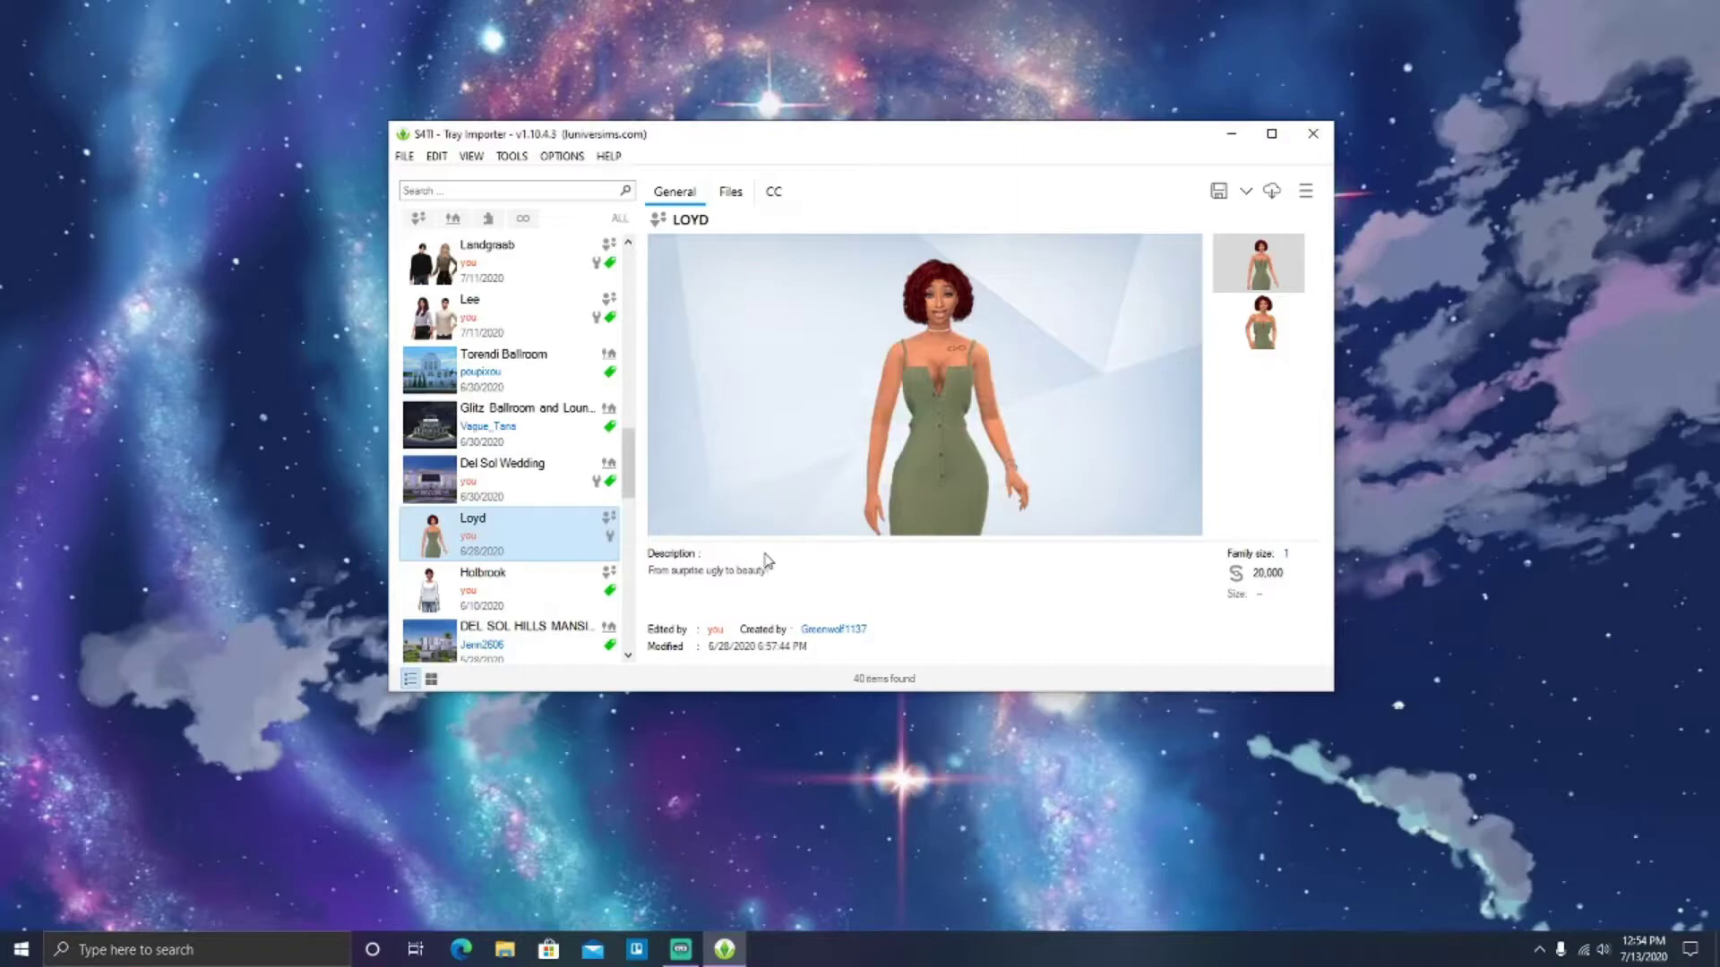
Step: Show the desktop icons and, in File Explorer, move the ASX0608_Loyd archive from Documents to the desktop
click(504, 950)
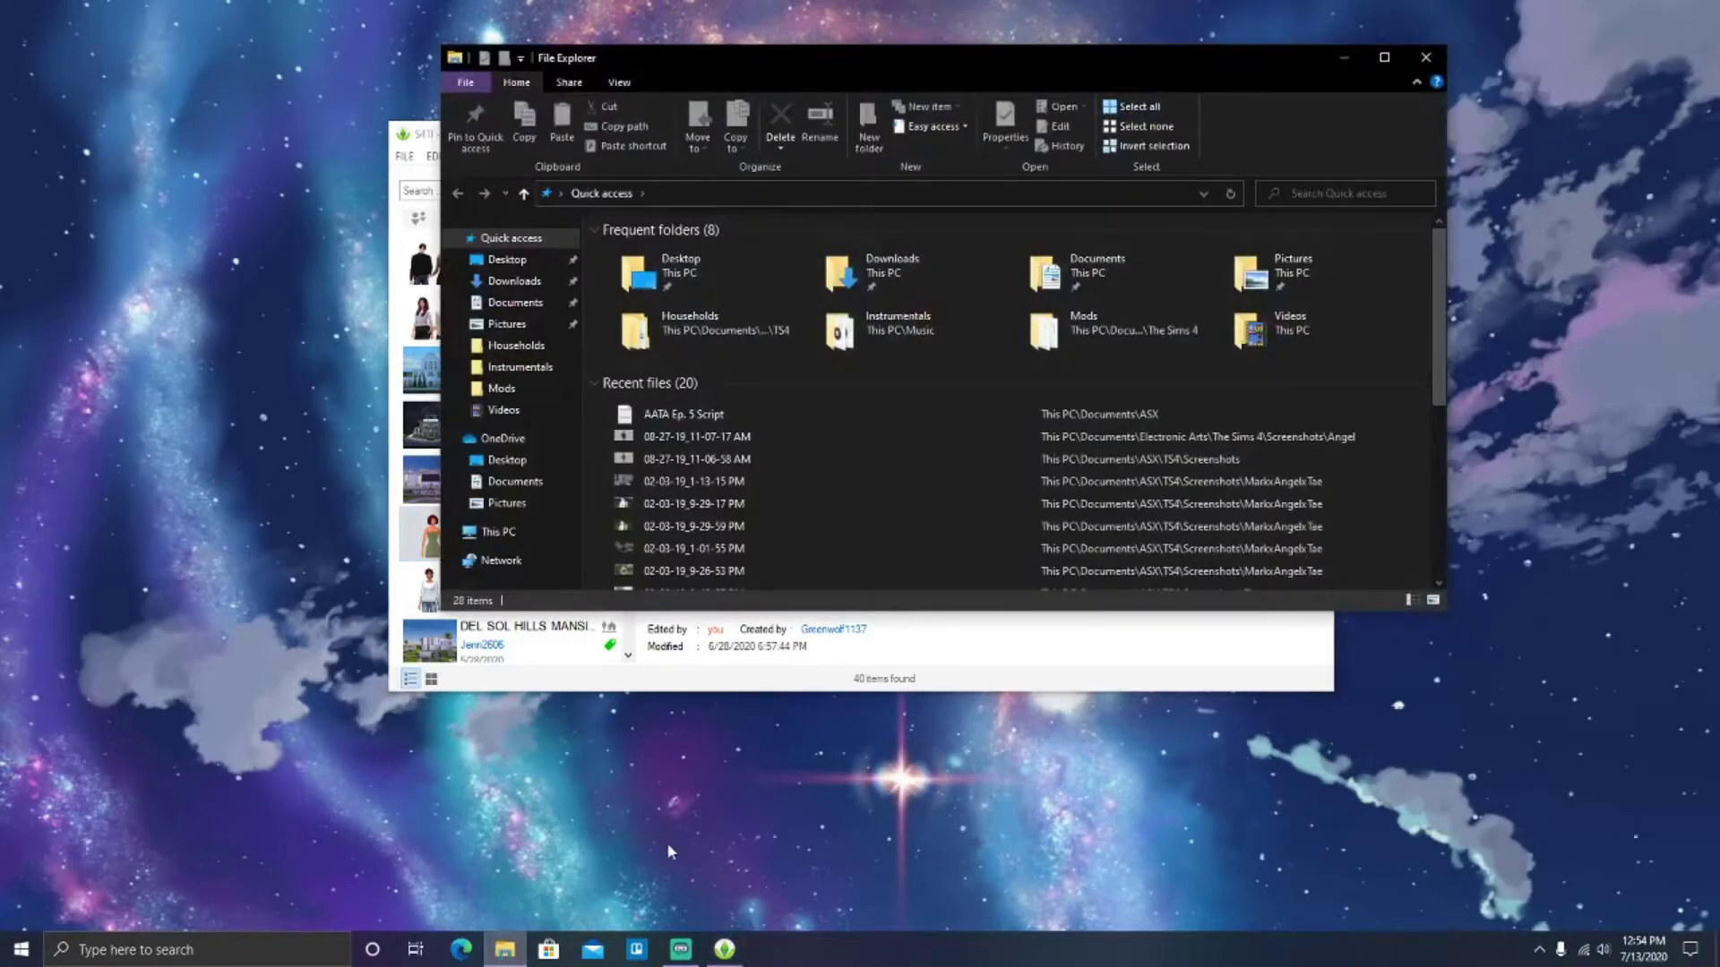
double_click(1055, 269)
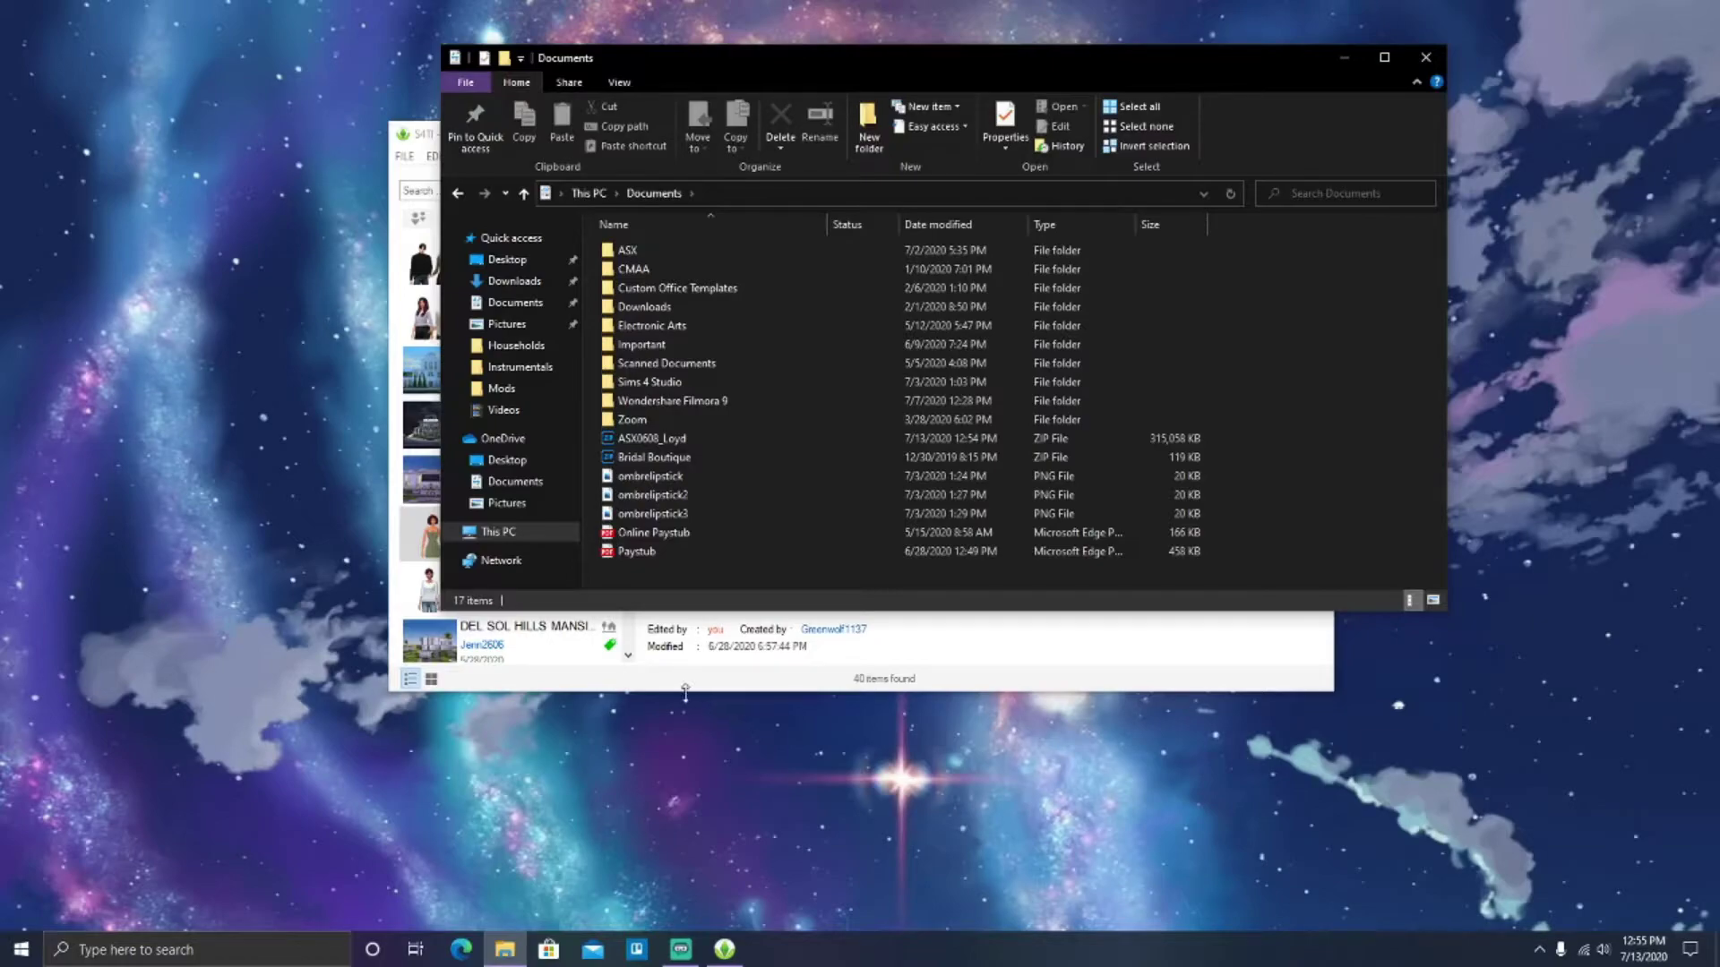
click(316, 630)
right_click(317, 631)
mouse_move(369, 638)
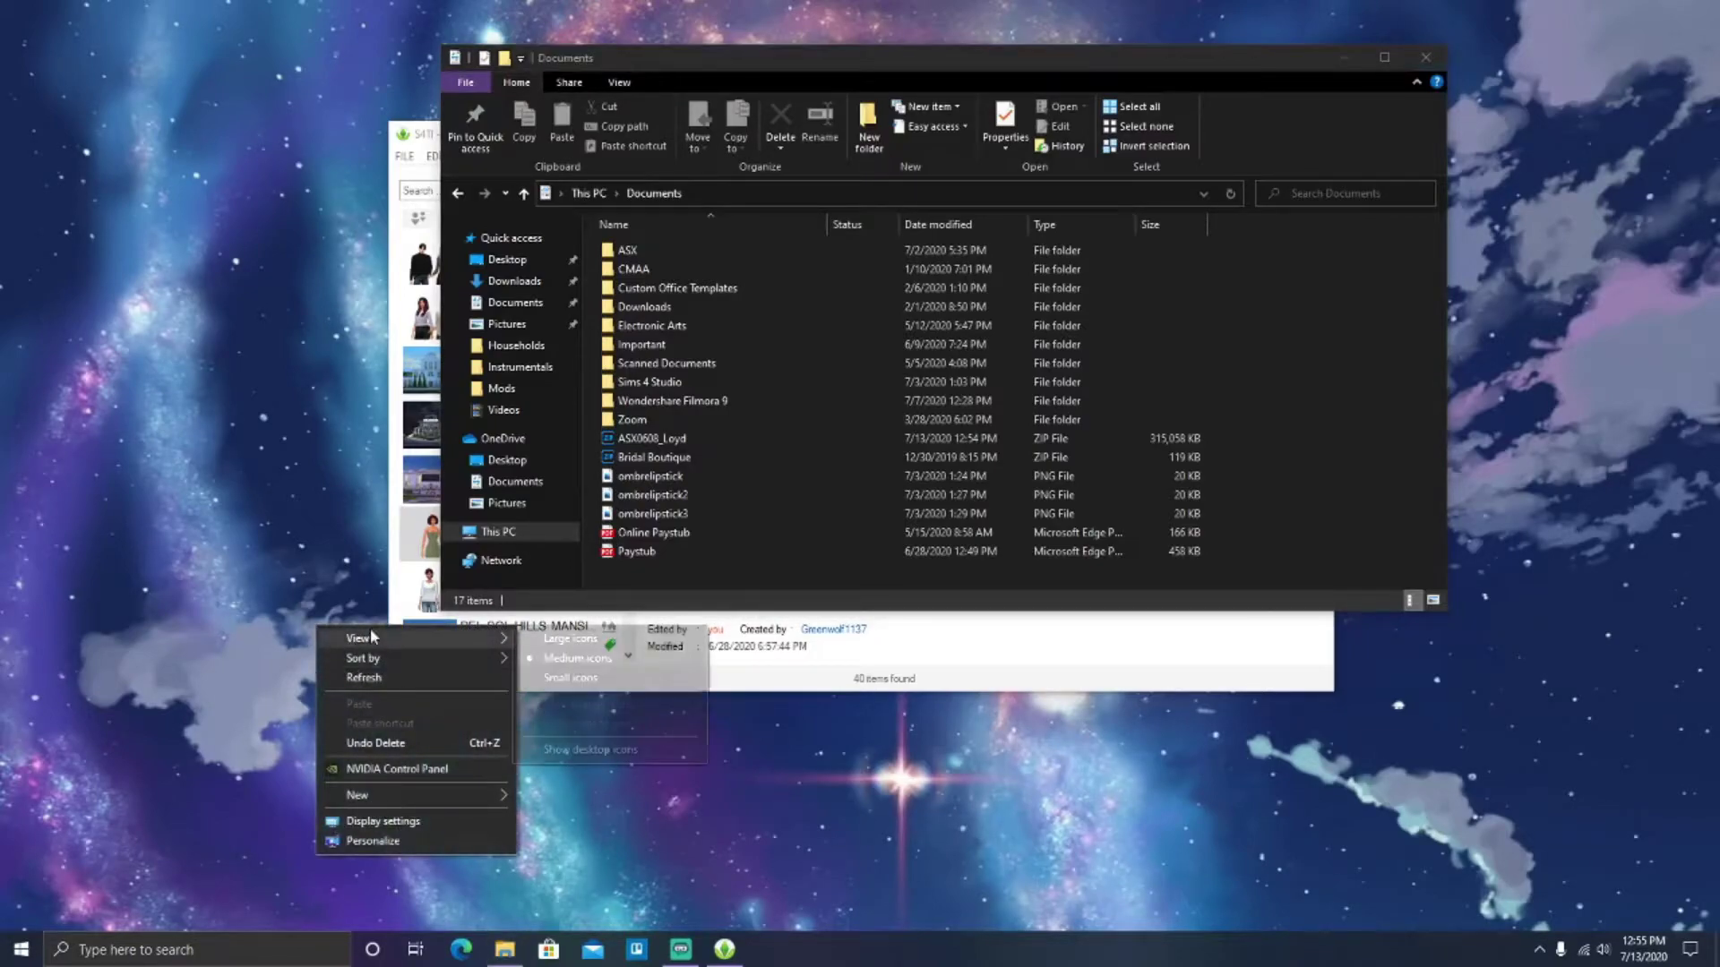
click(567, 751)
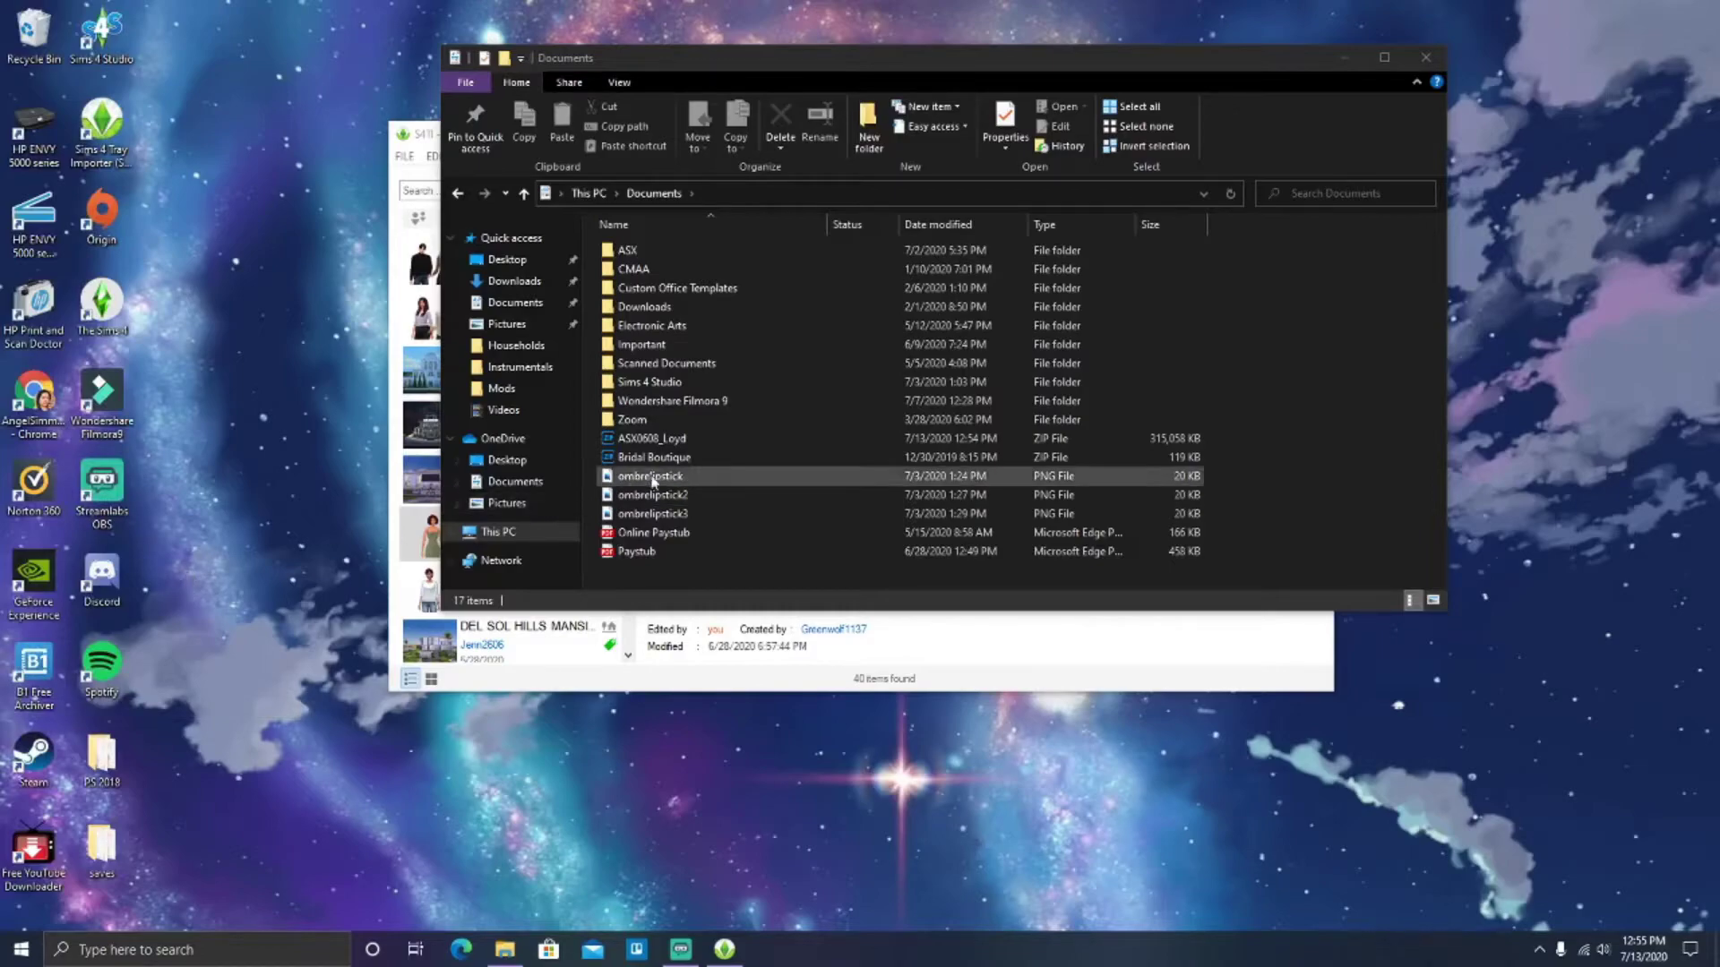
drag(657, 446, 181, 93)
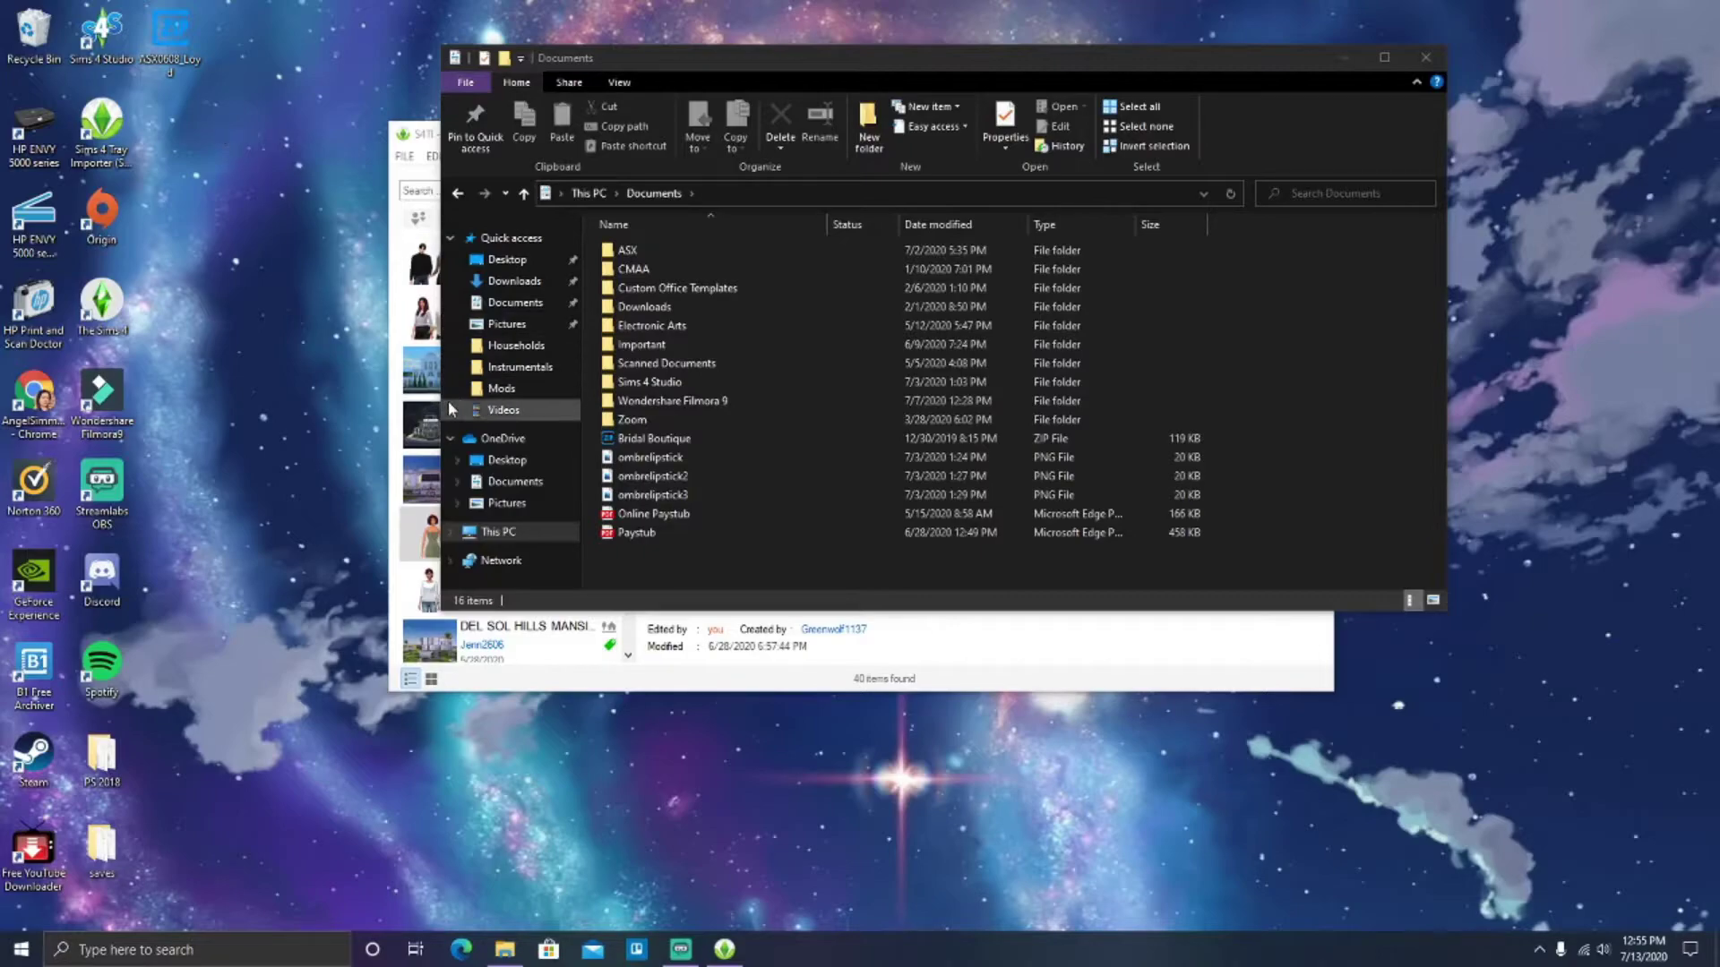
Step: Extract the ASX0608_Loyd archive onto the desktop
right_click(169, 77)
click(211, 82)
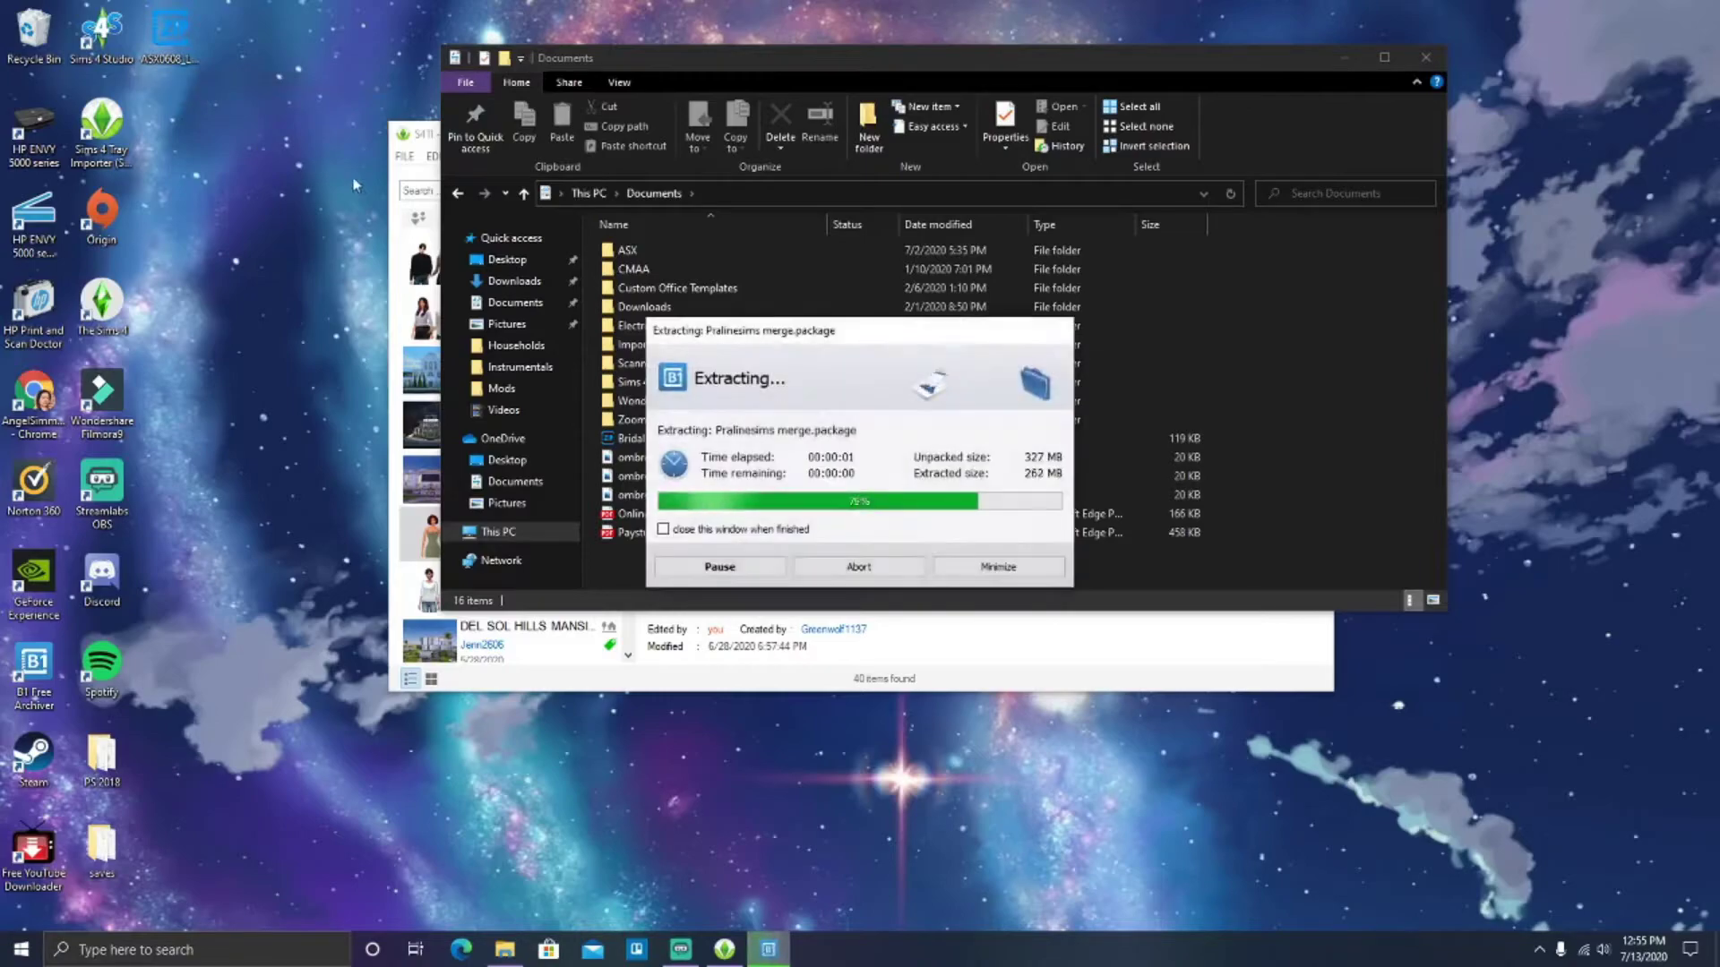
click(870, 571)
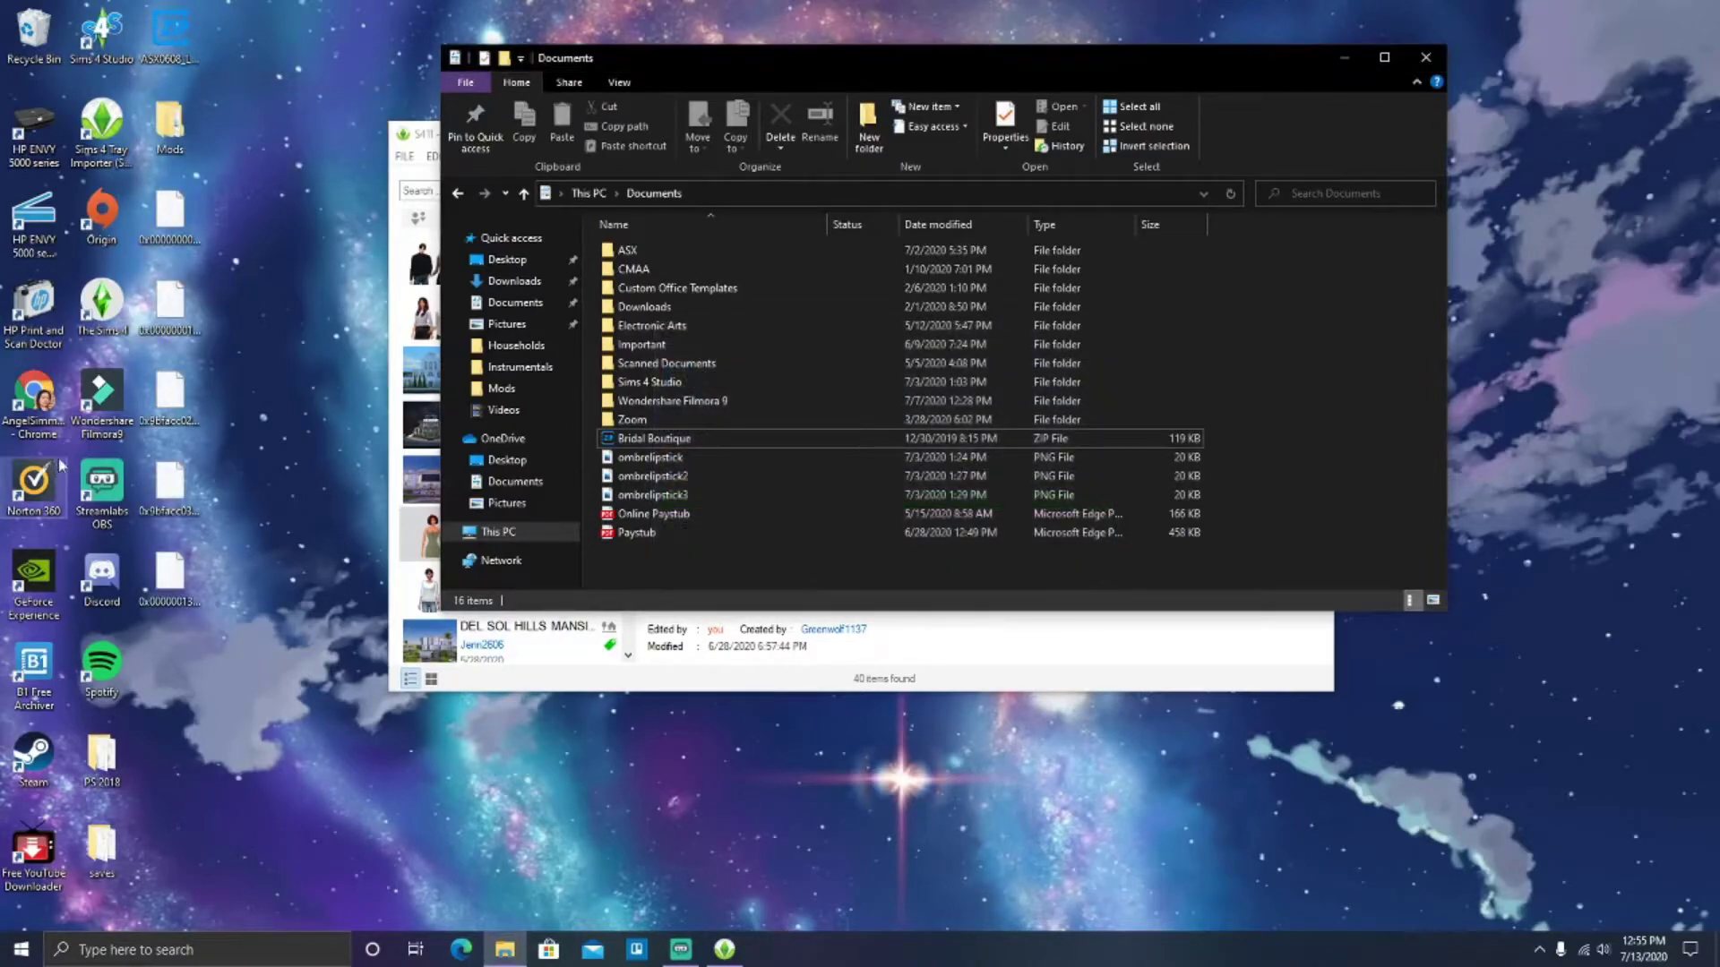
Step: Check which creator folders are inside the extracted Mods folder on the desktop, and close it
click(172, 130)
double_click(172, 130)
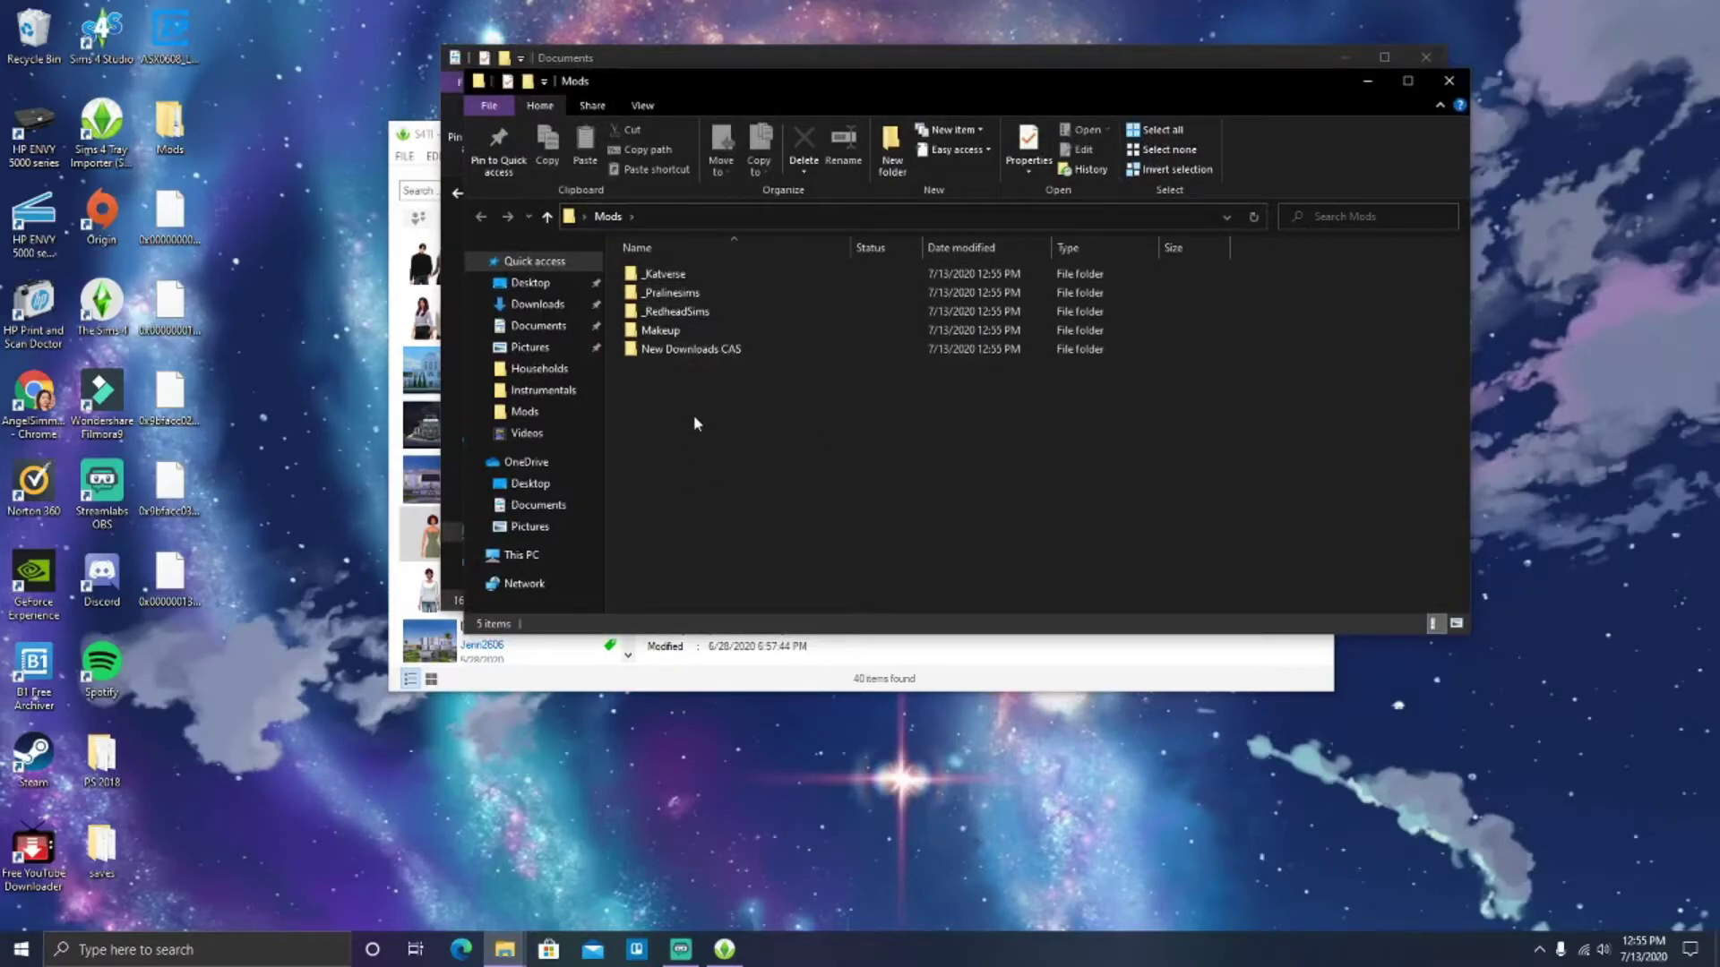
click(1449, 82)
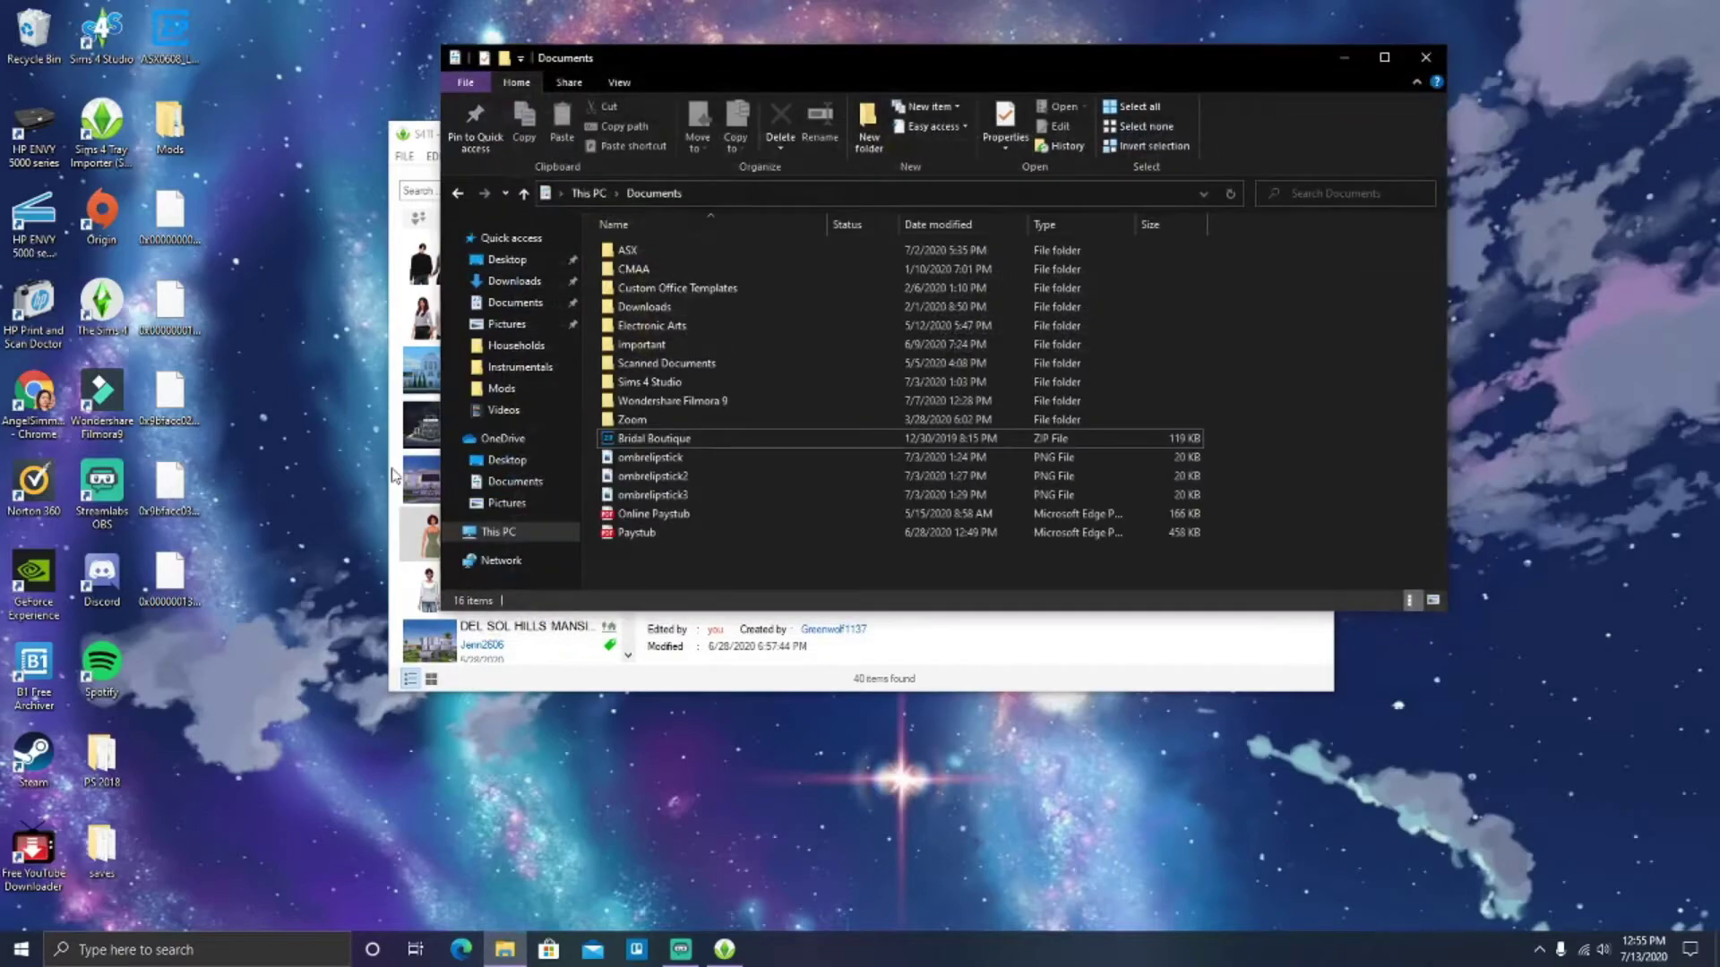
Step: Check the size of The Sims 4 Mods folder in its properties and return to the folder's contents
click(498, 389)
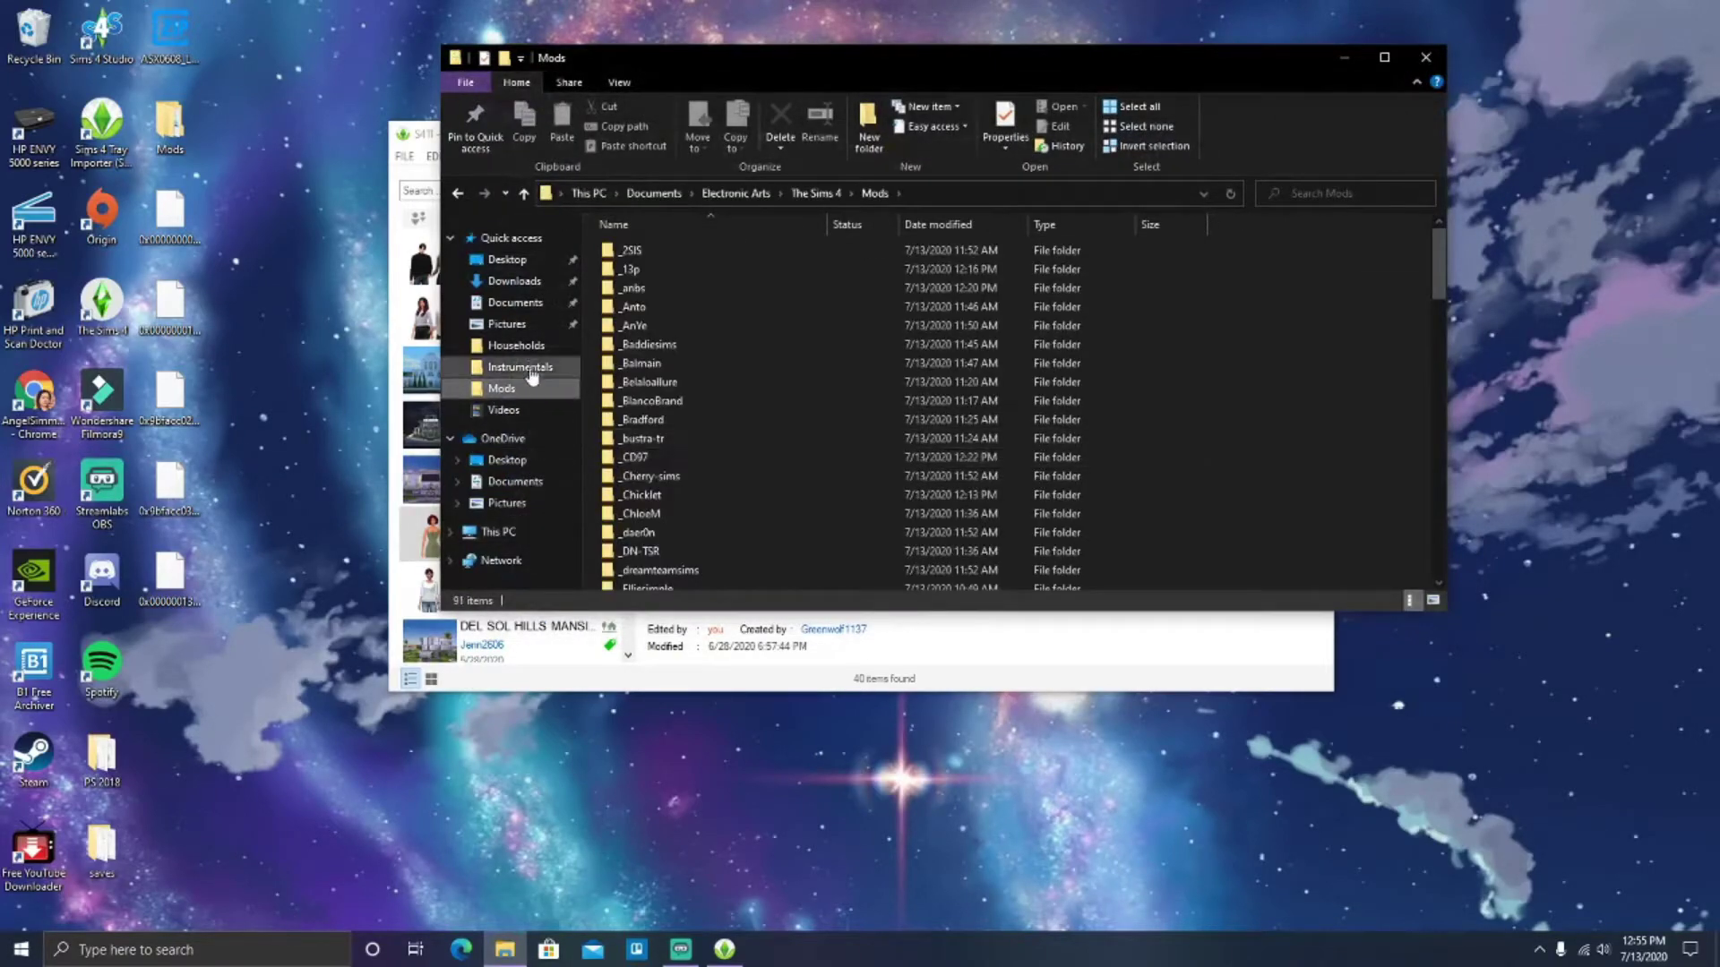
click(815, 193)
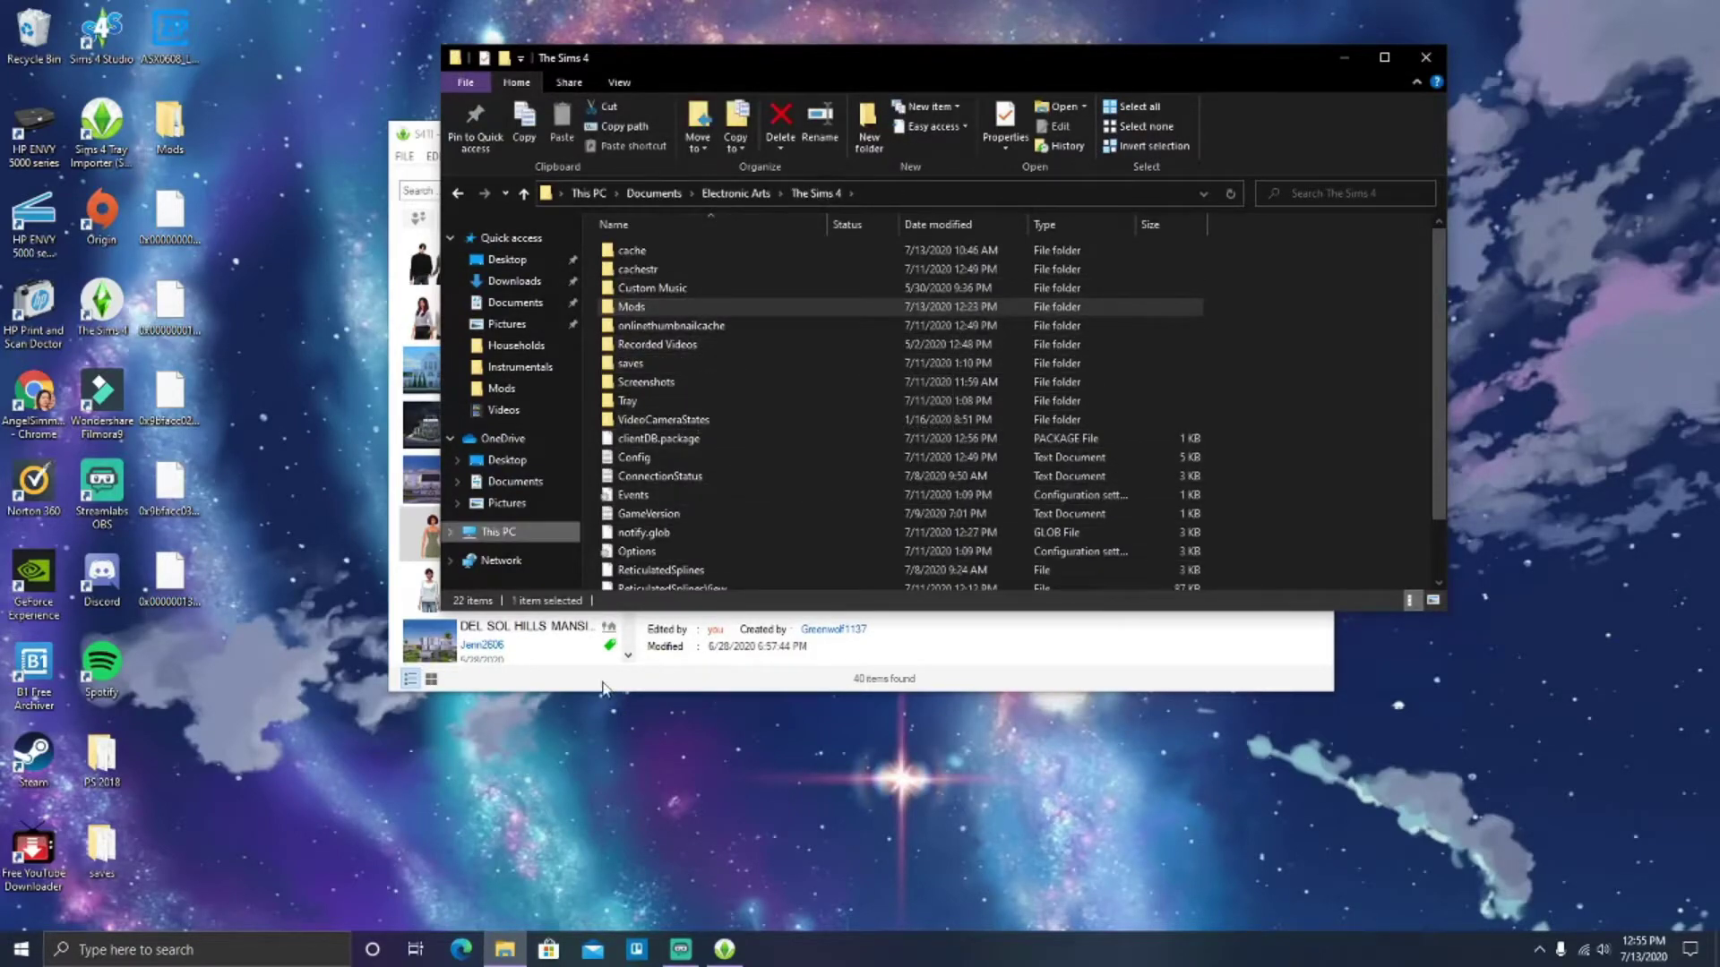
right_click(644, 311)
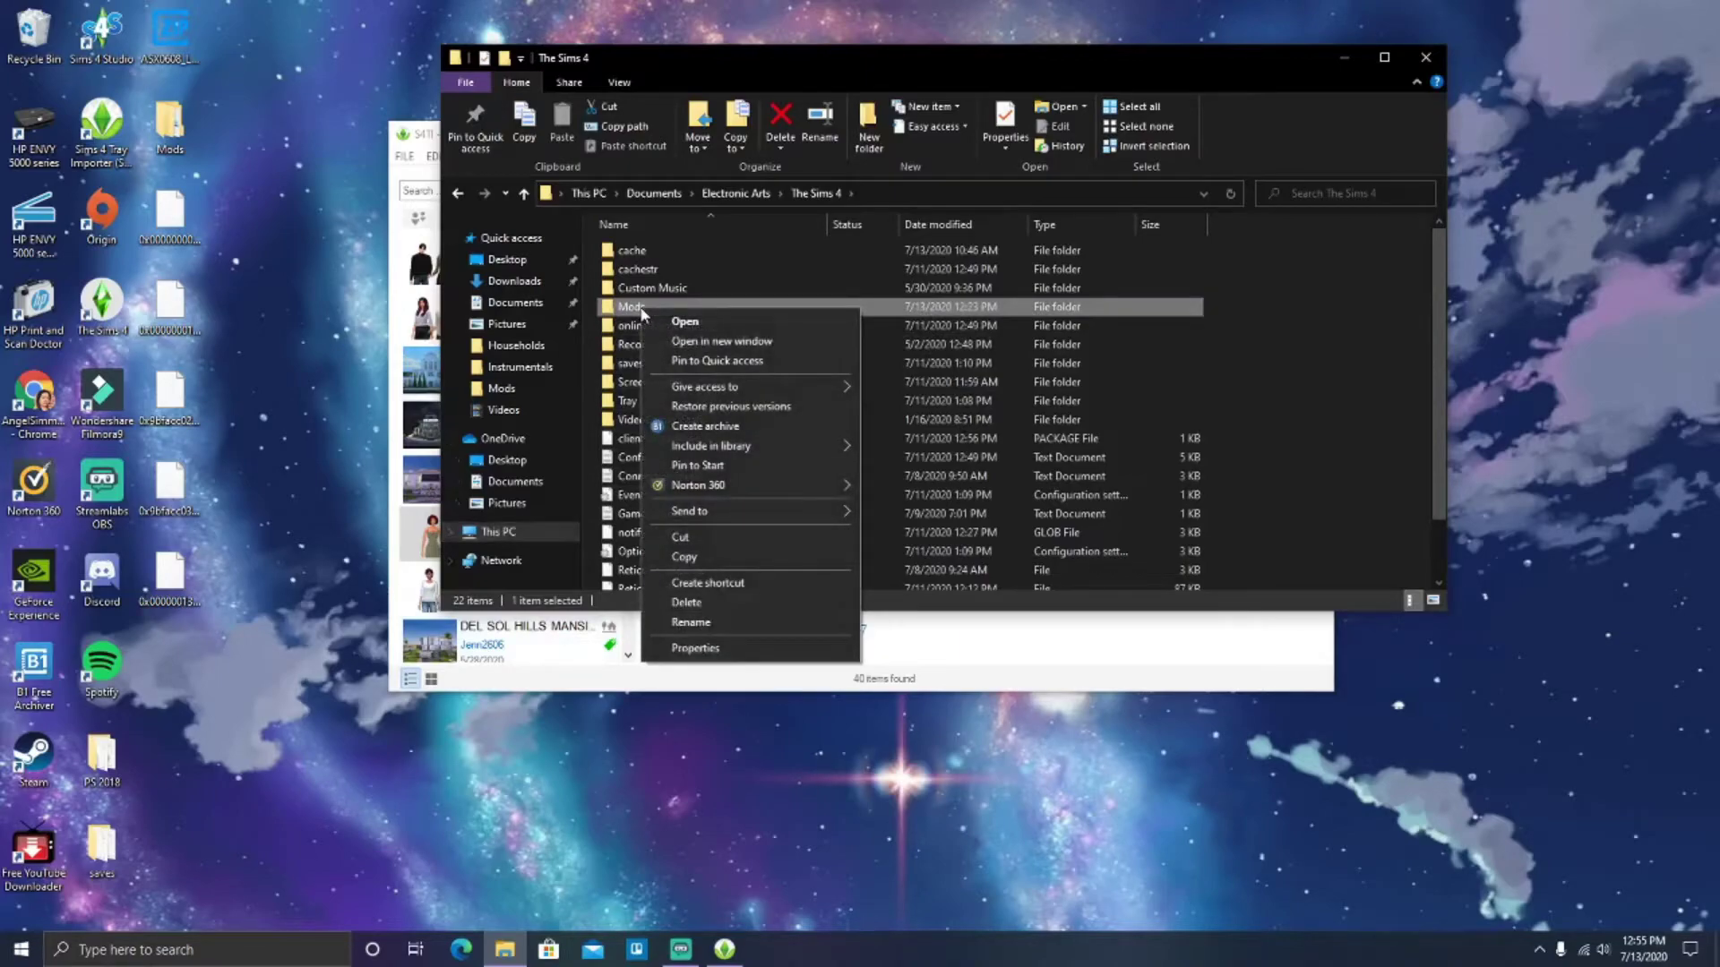
click(703, 647)
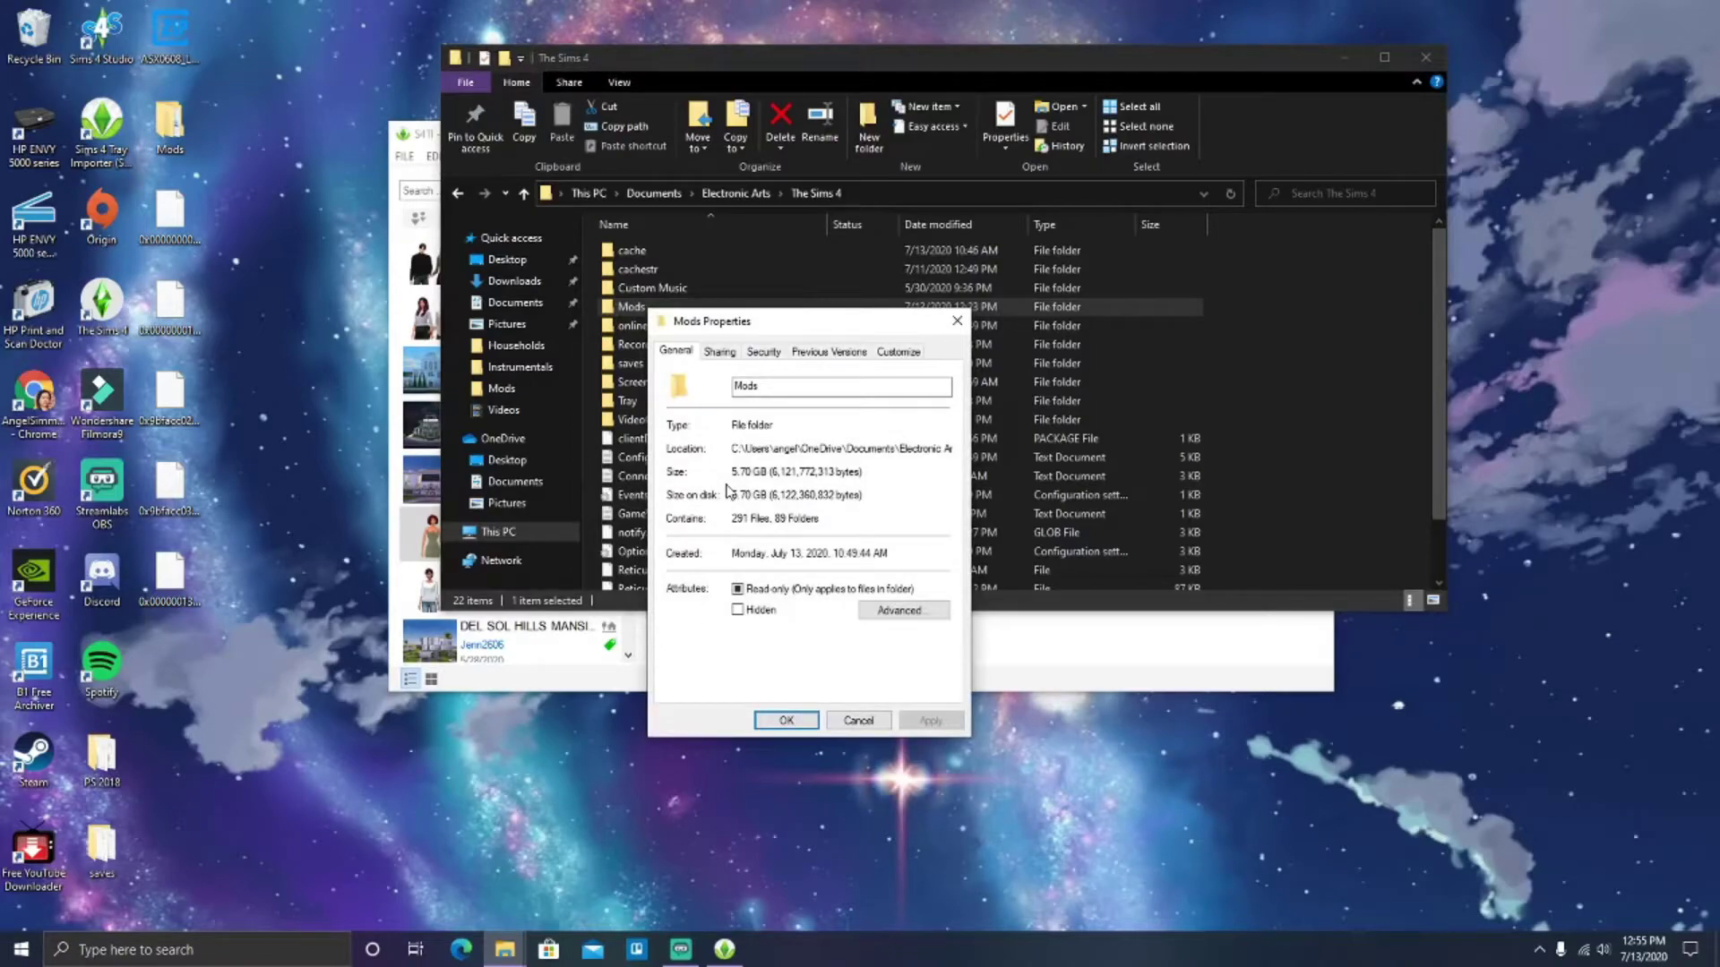
click(788, 722)
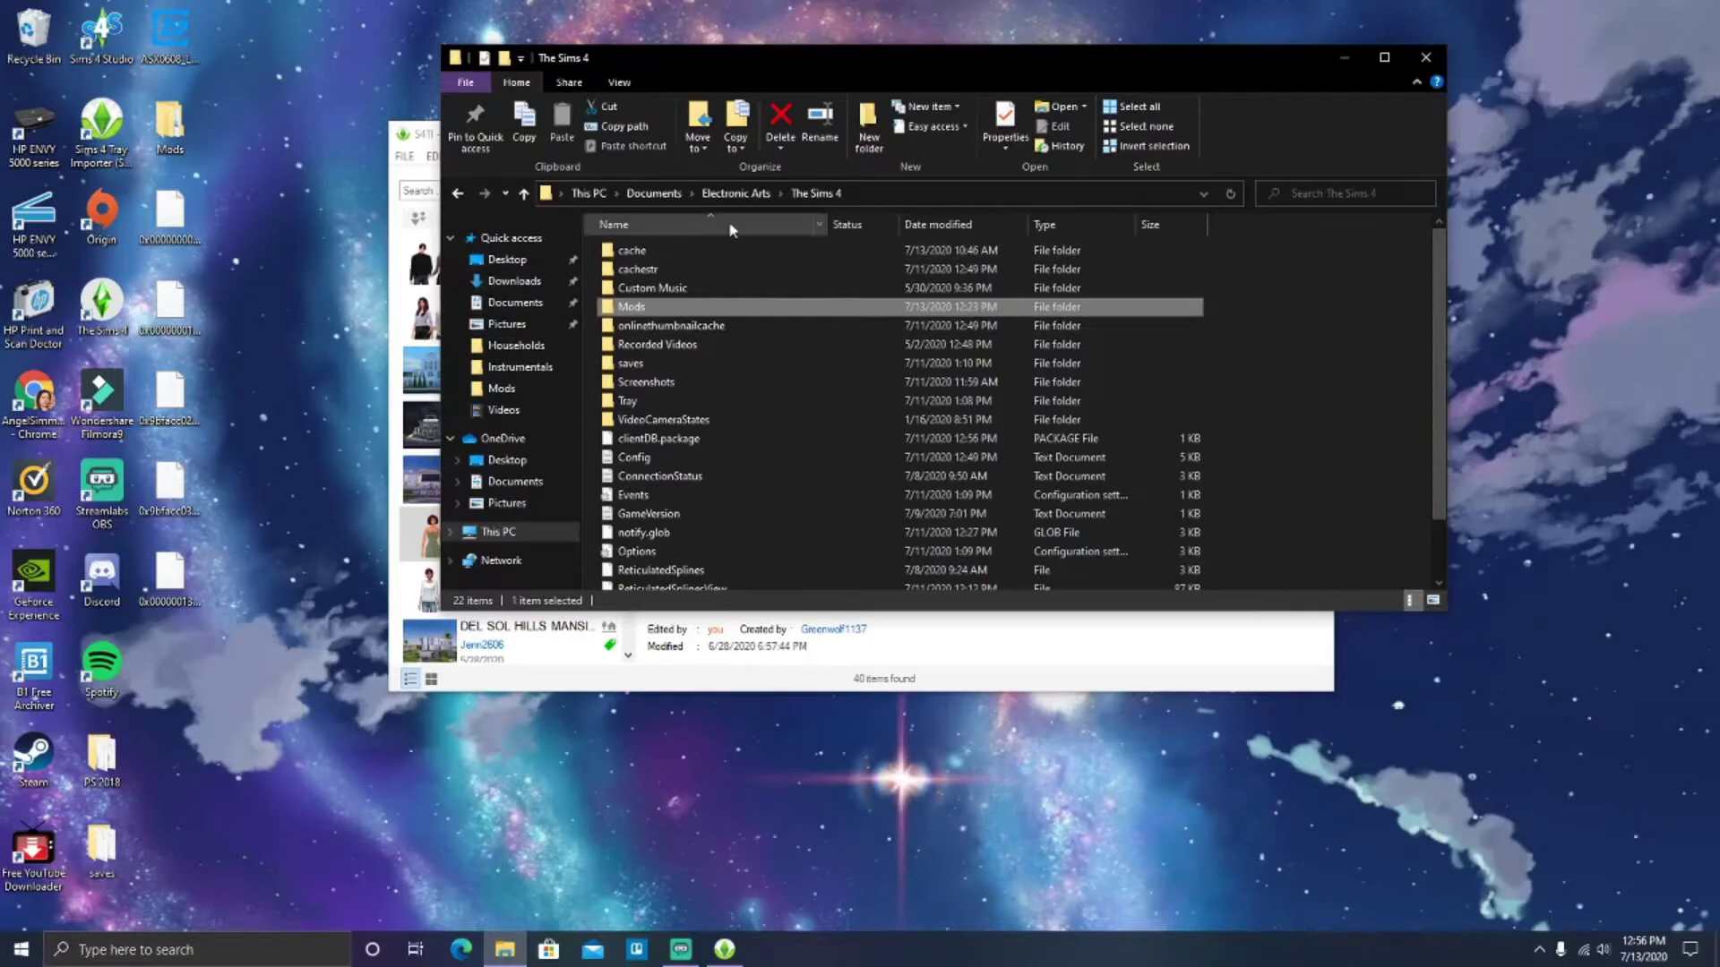
click(458, 195)
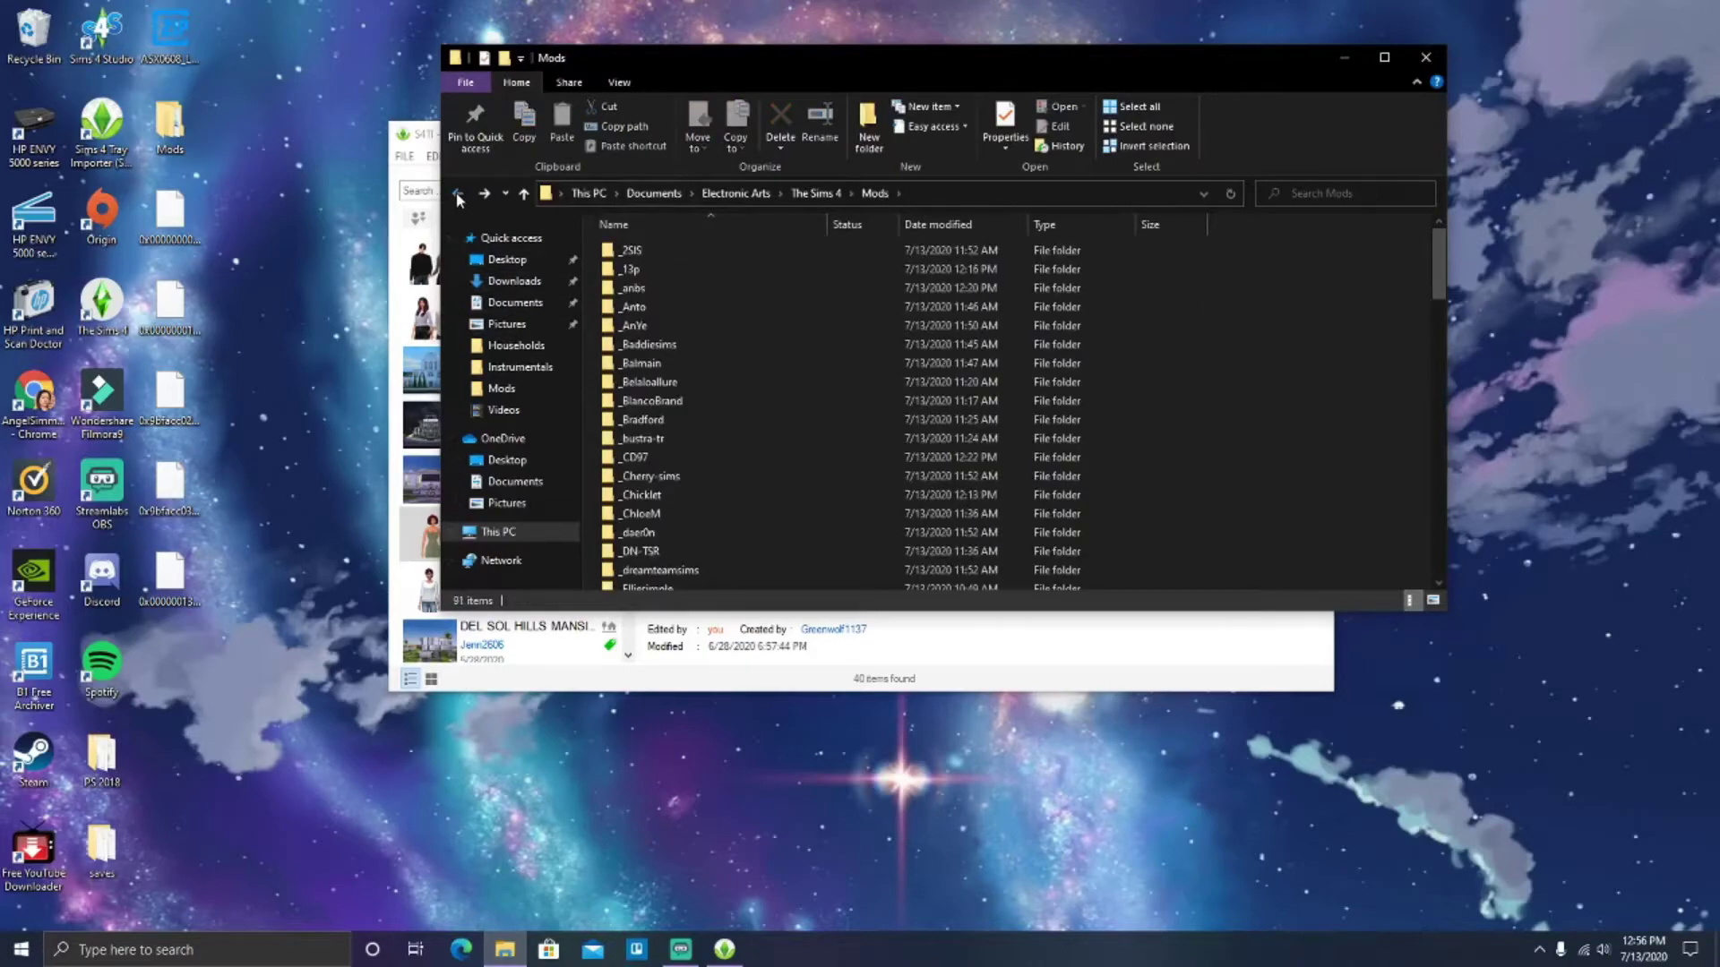
Step: Review the household archives under Documents > ASX > TS4 > Households, including the Aldrich Save folder, and return to Documents
click(513, 303)
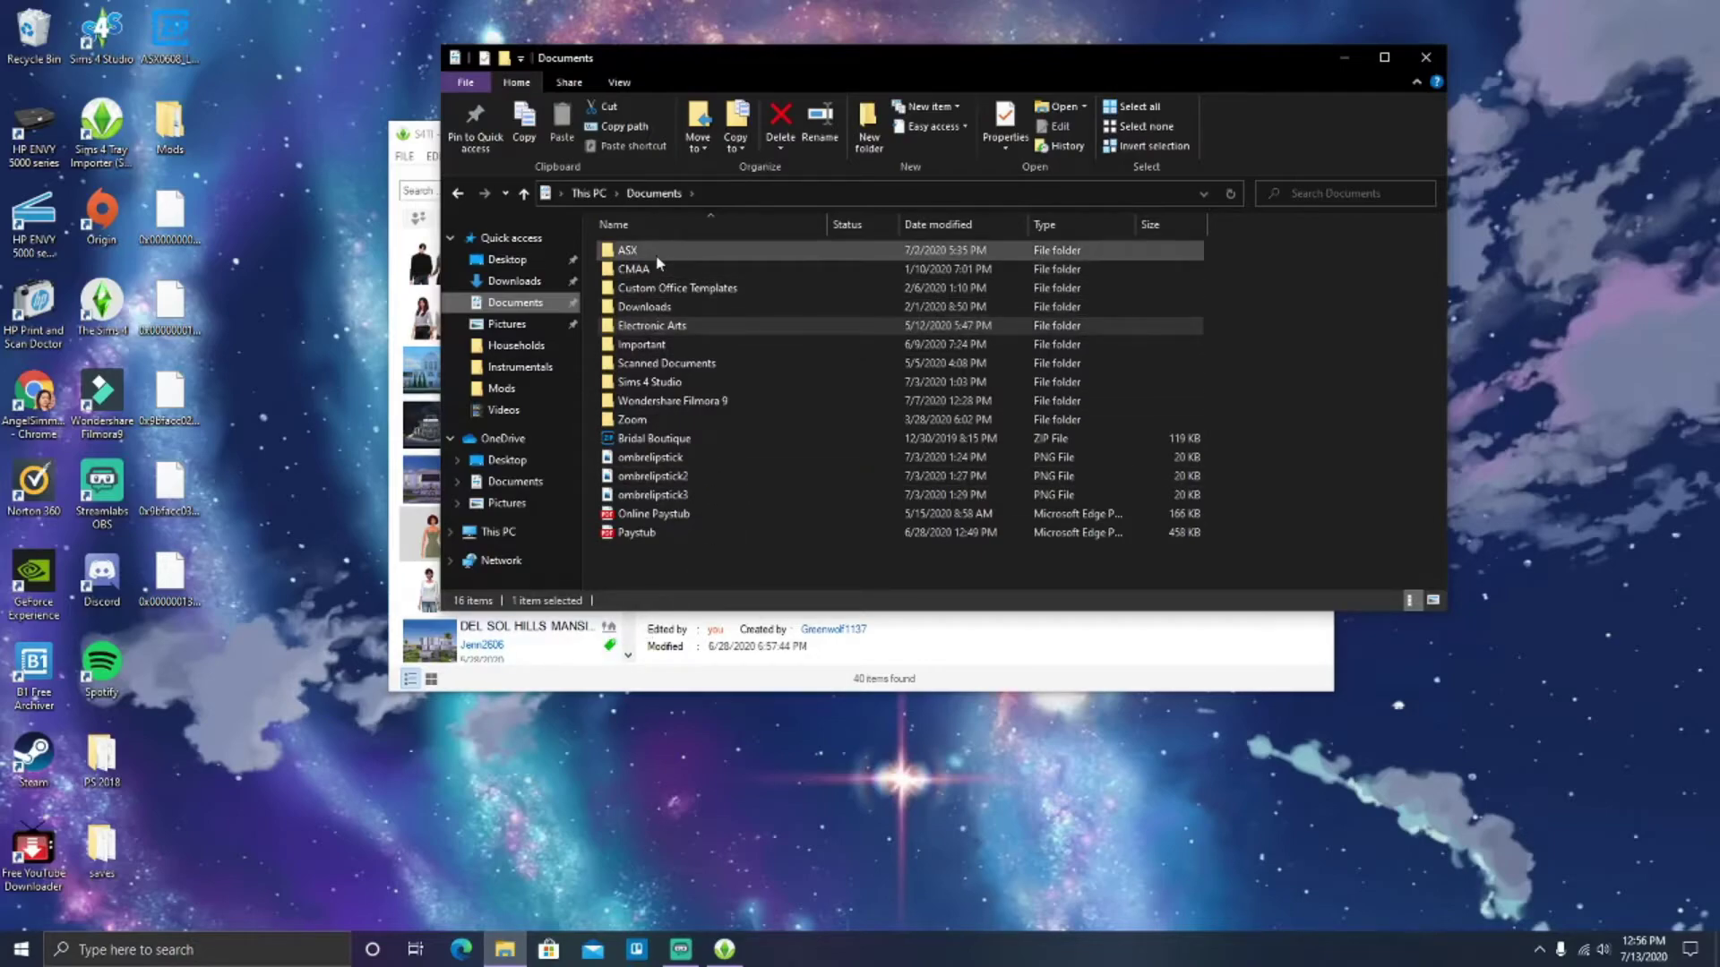
mouse_move(658, 261)
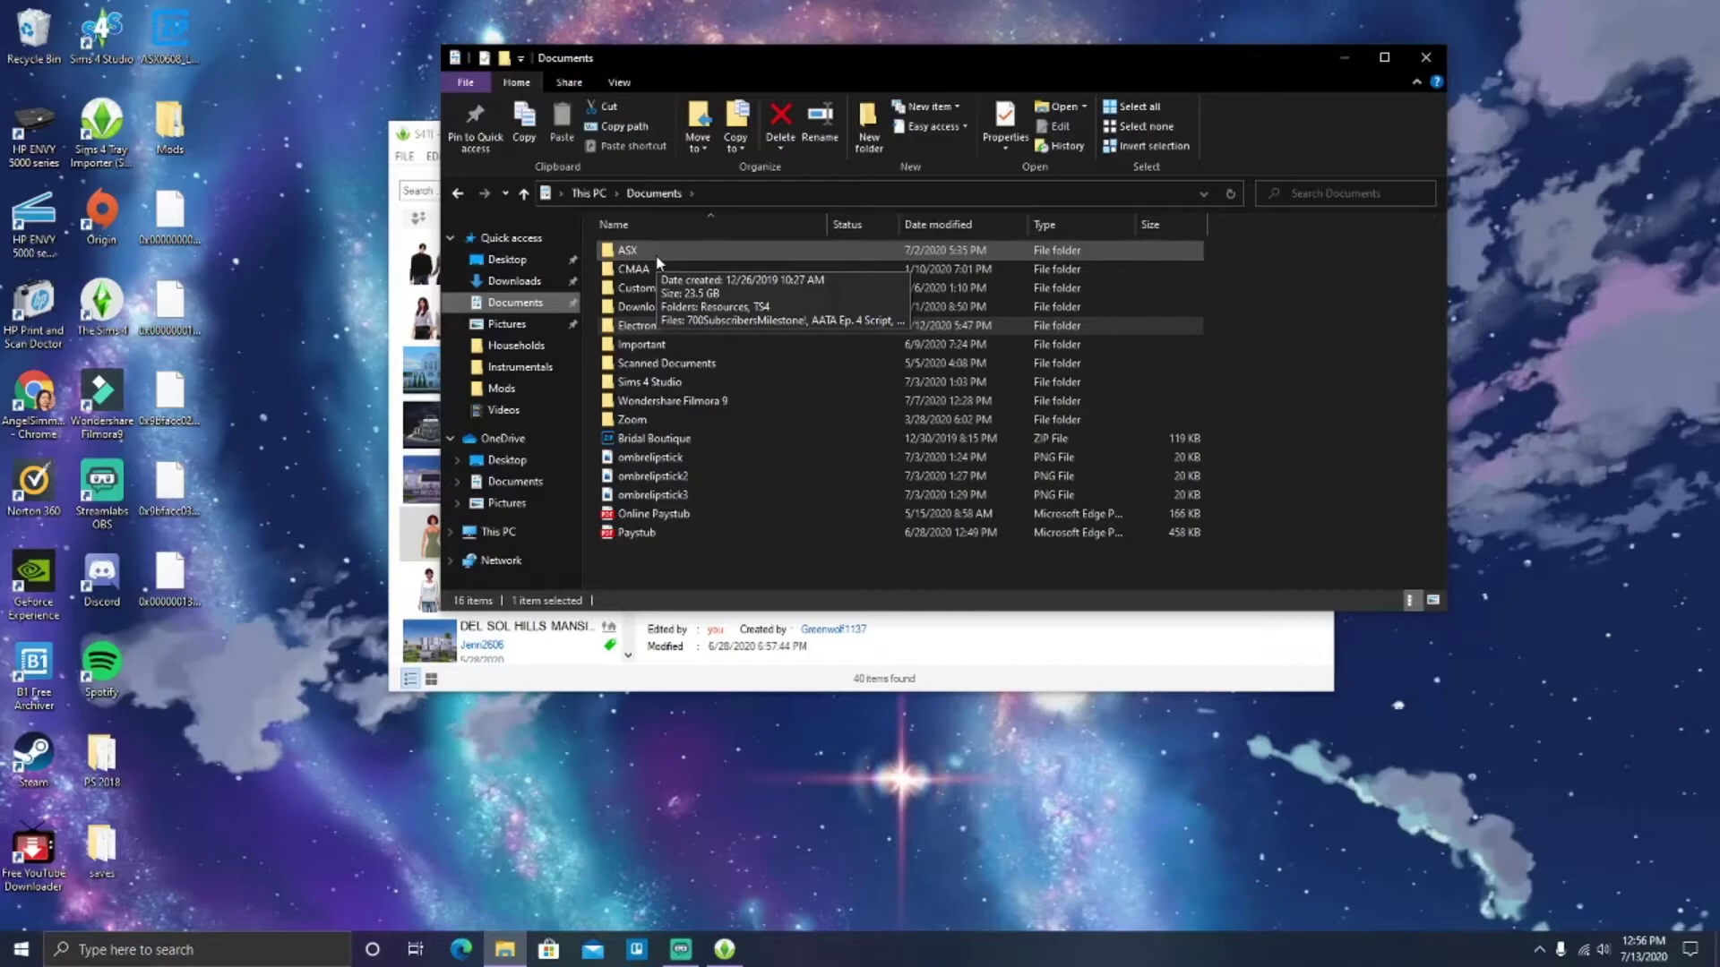
double_click(659, 262)
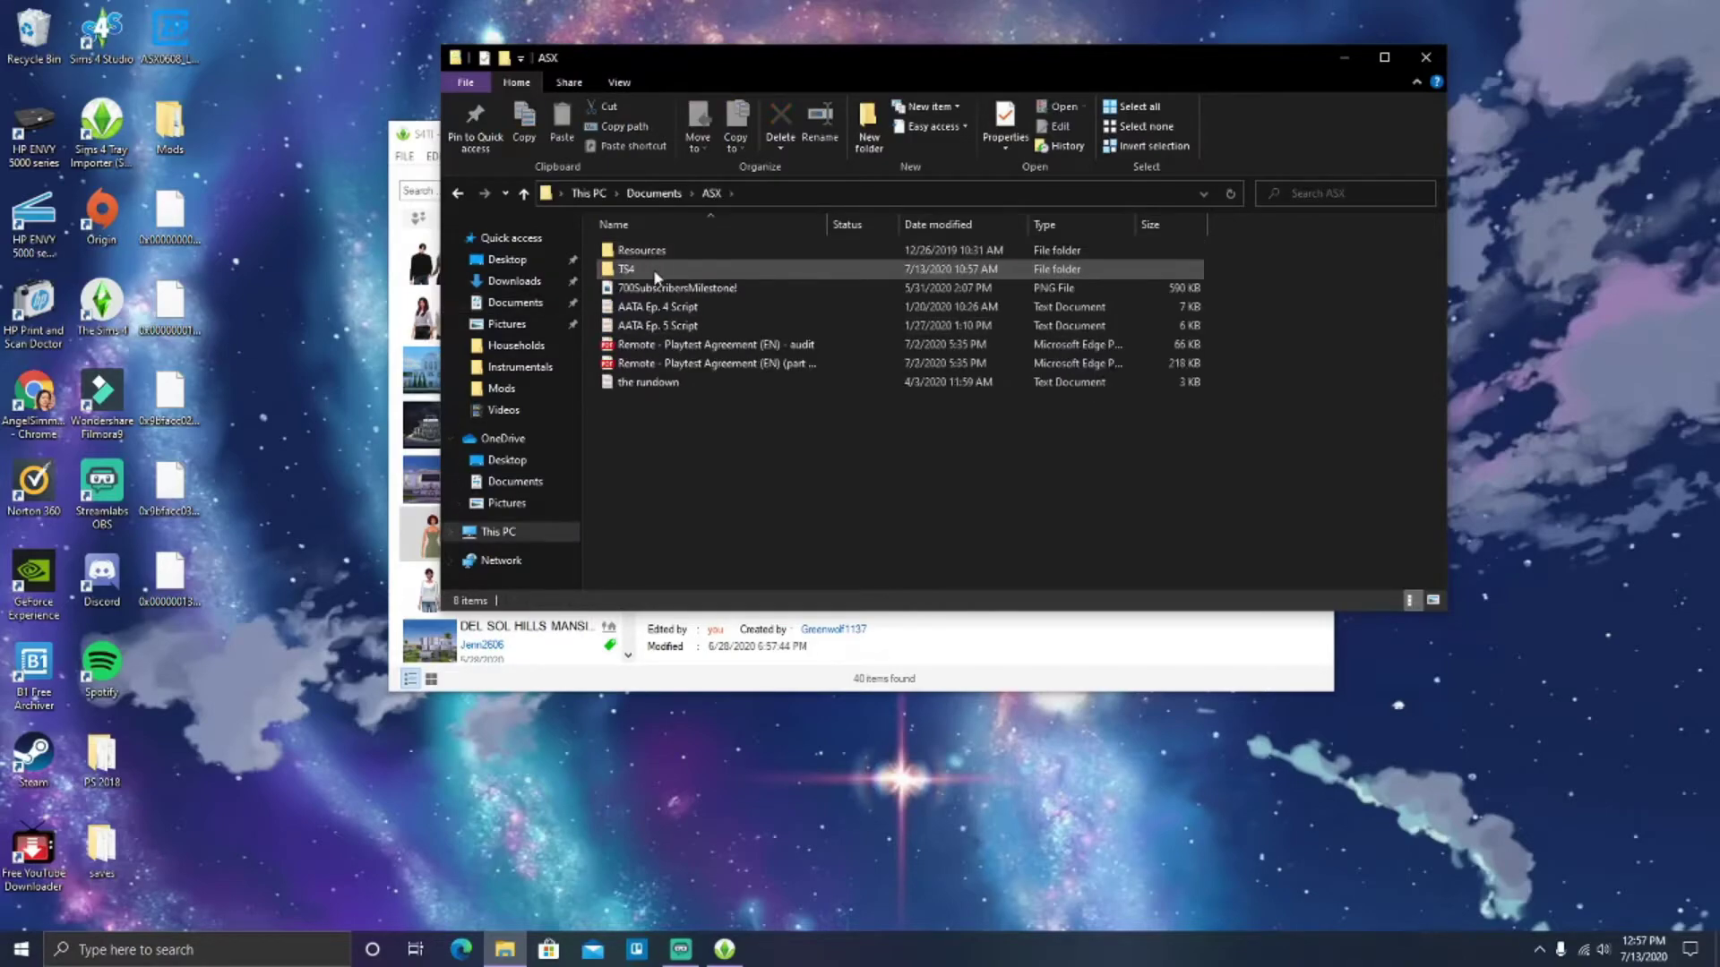
mouse_move(656, 277)
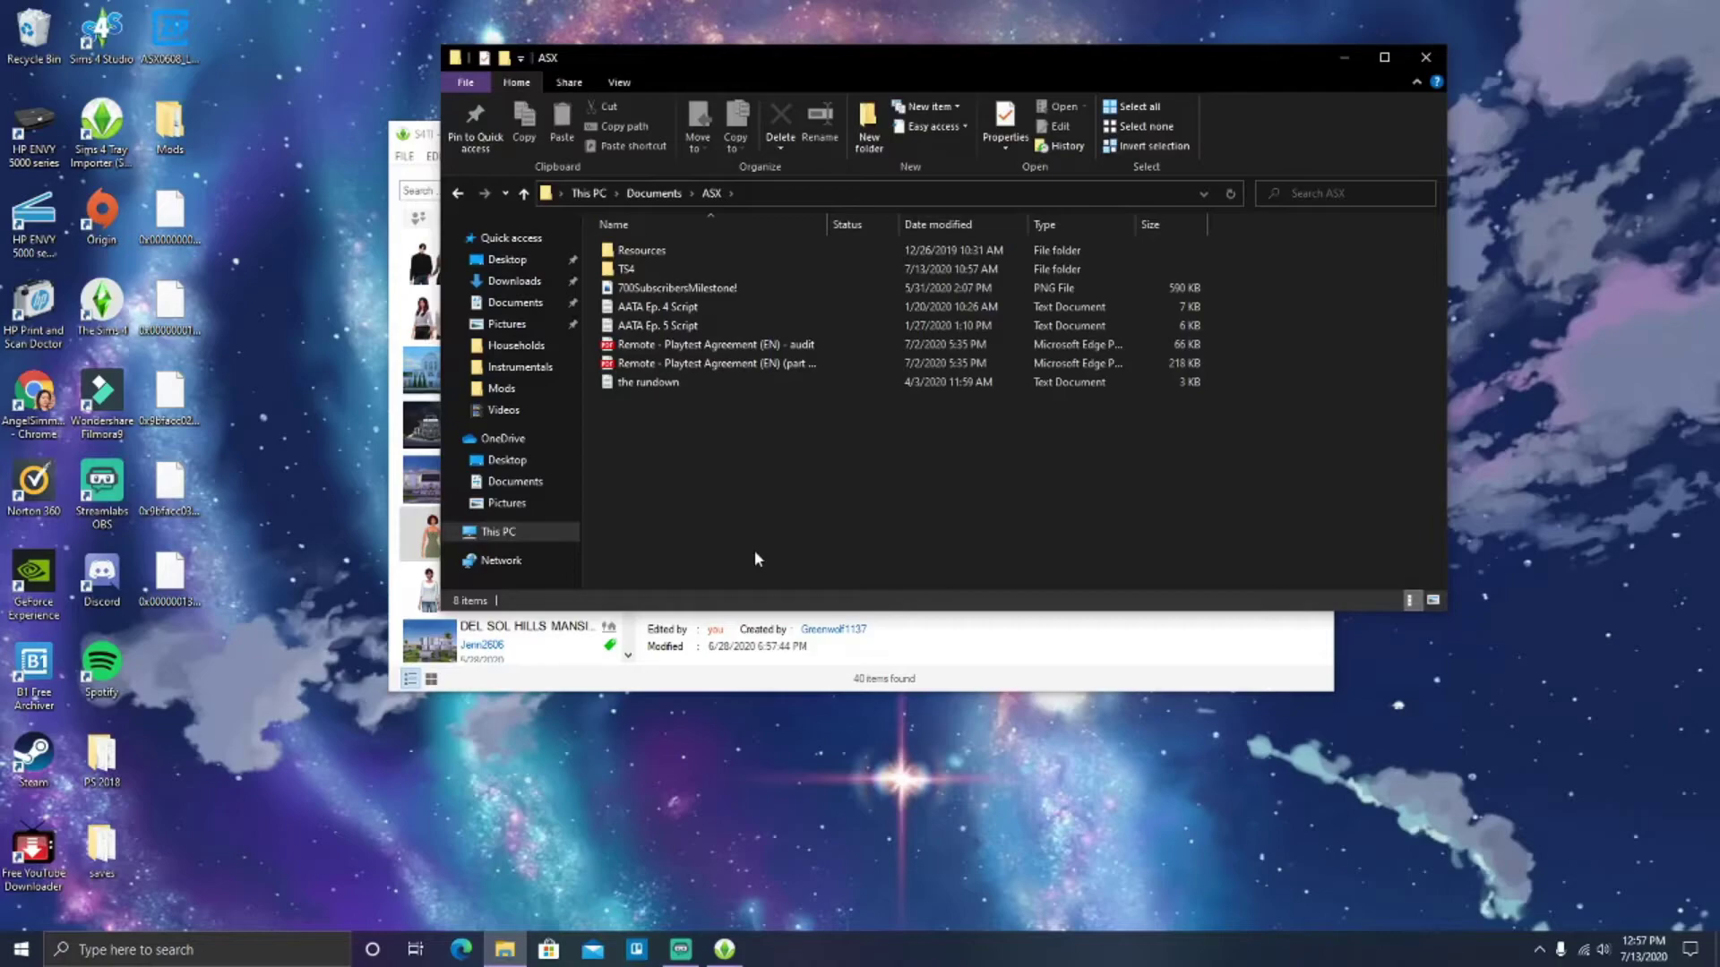
double_click(644, 278)
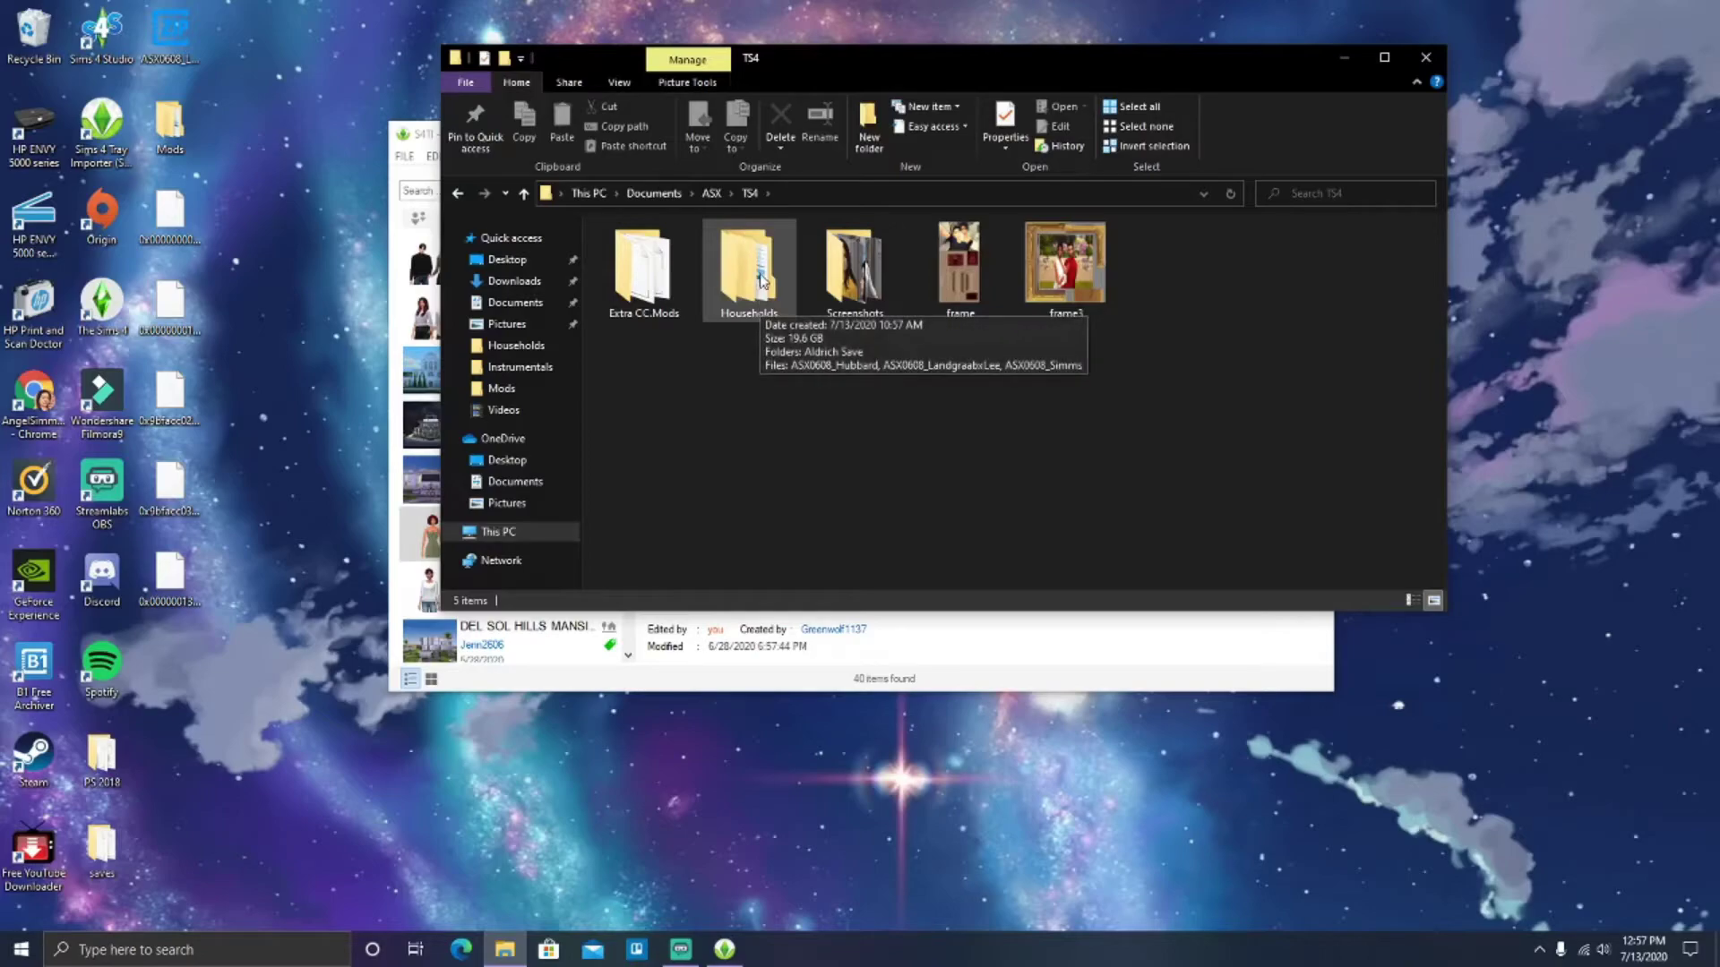
double_click(759, 303)
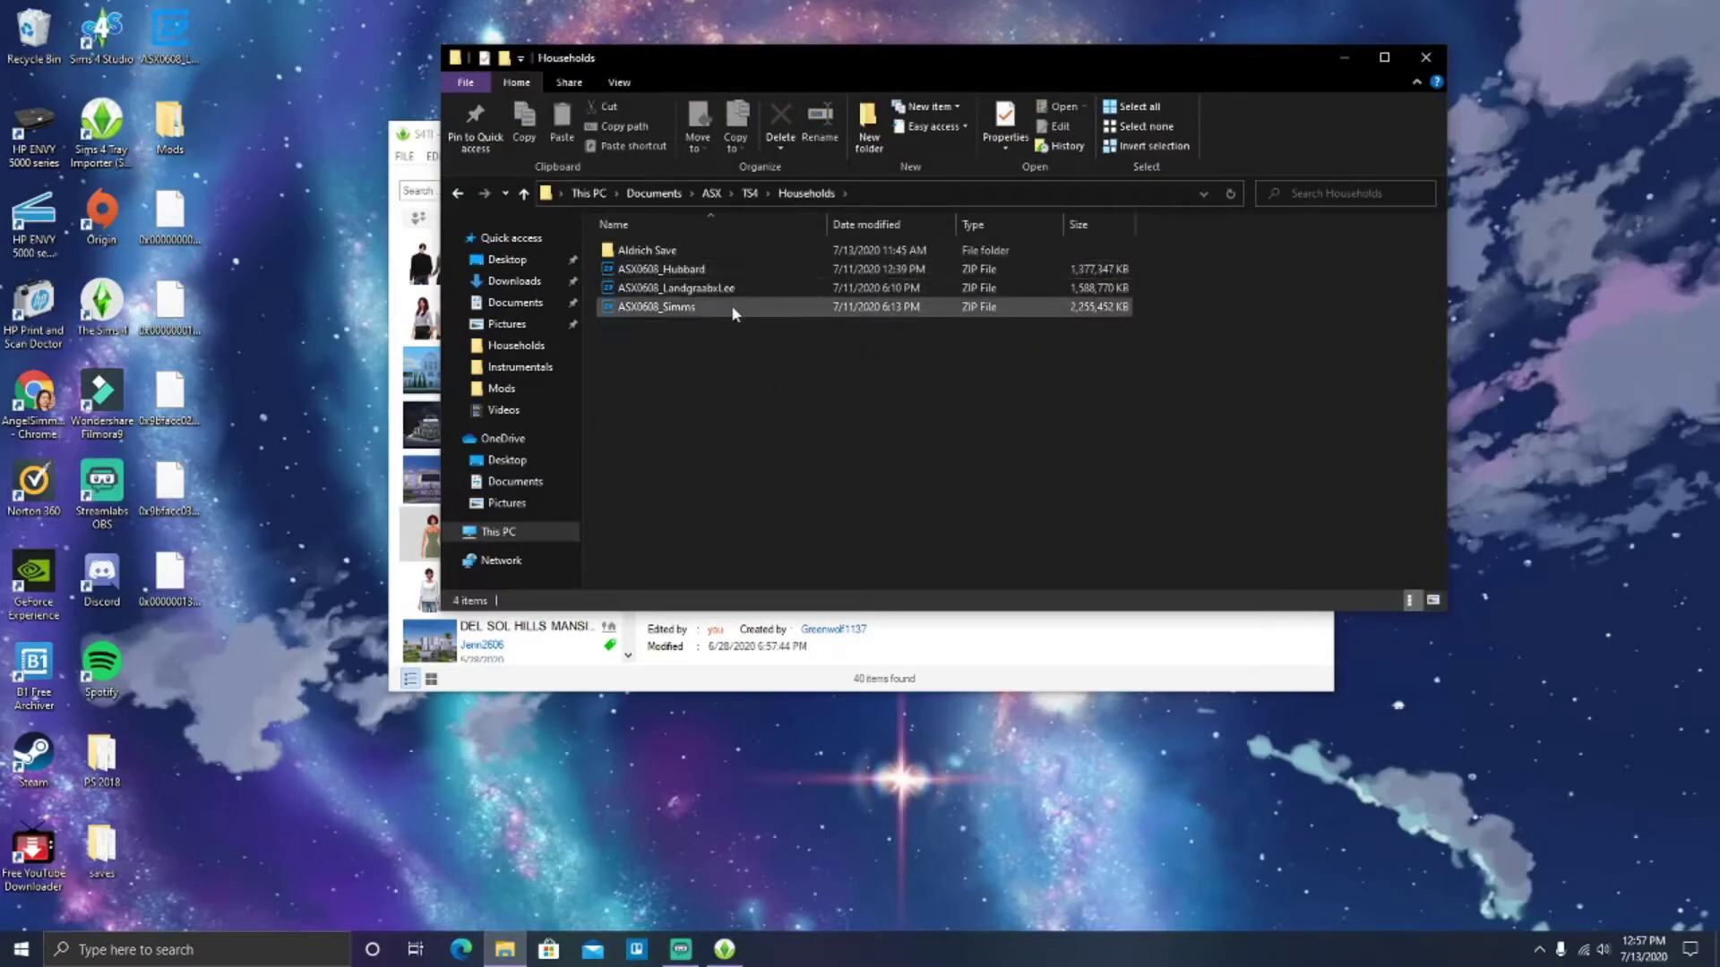
double_click(695, 254)
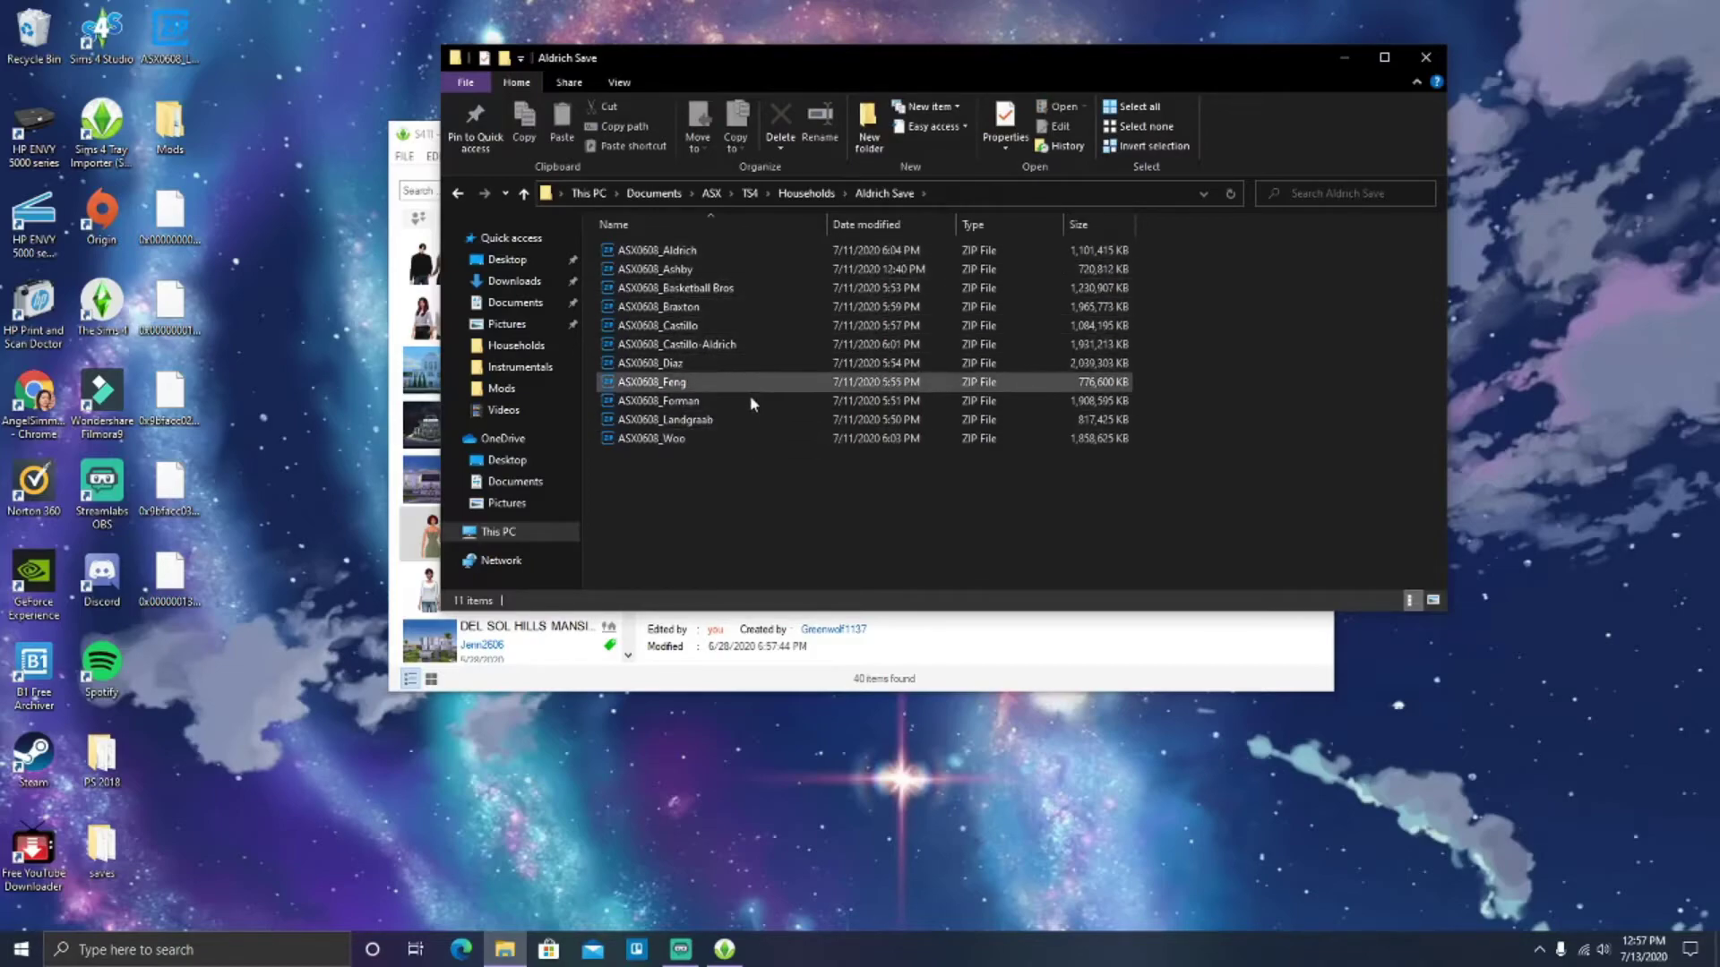
click(456, 194)
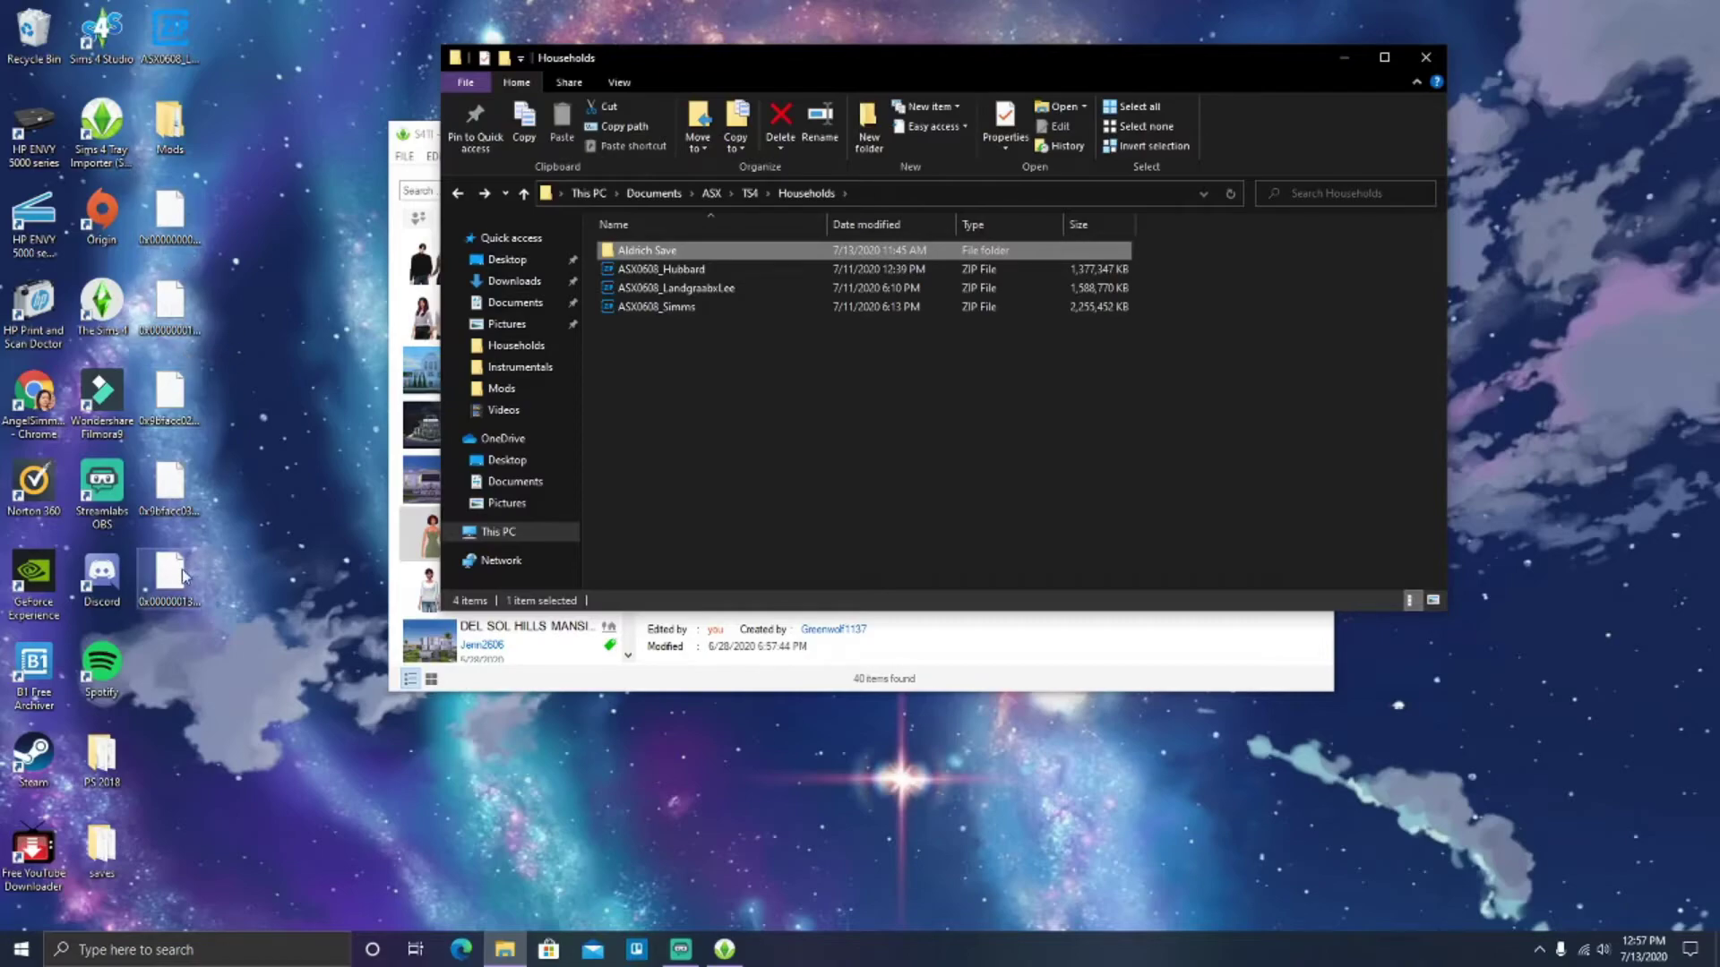
click(457, 193)
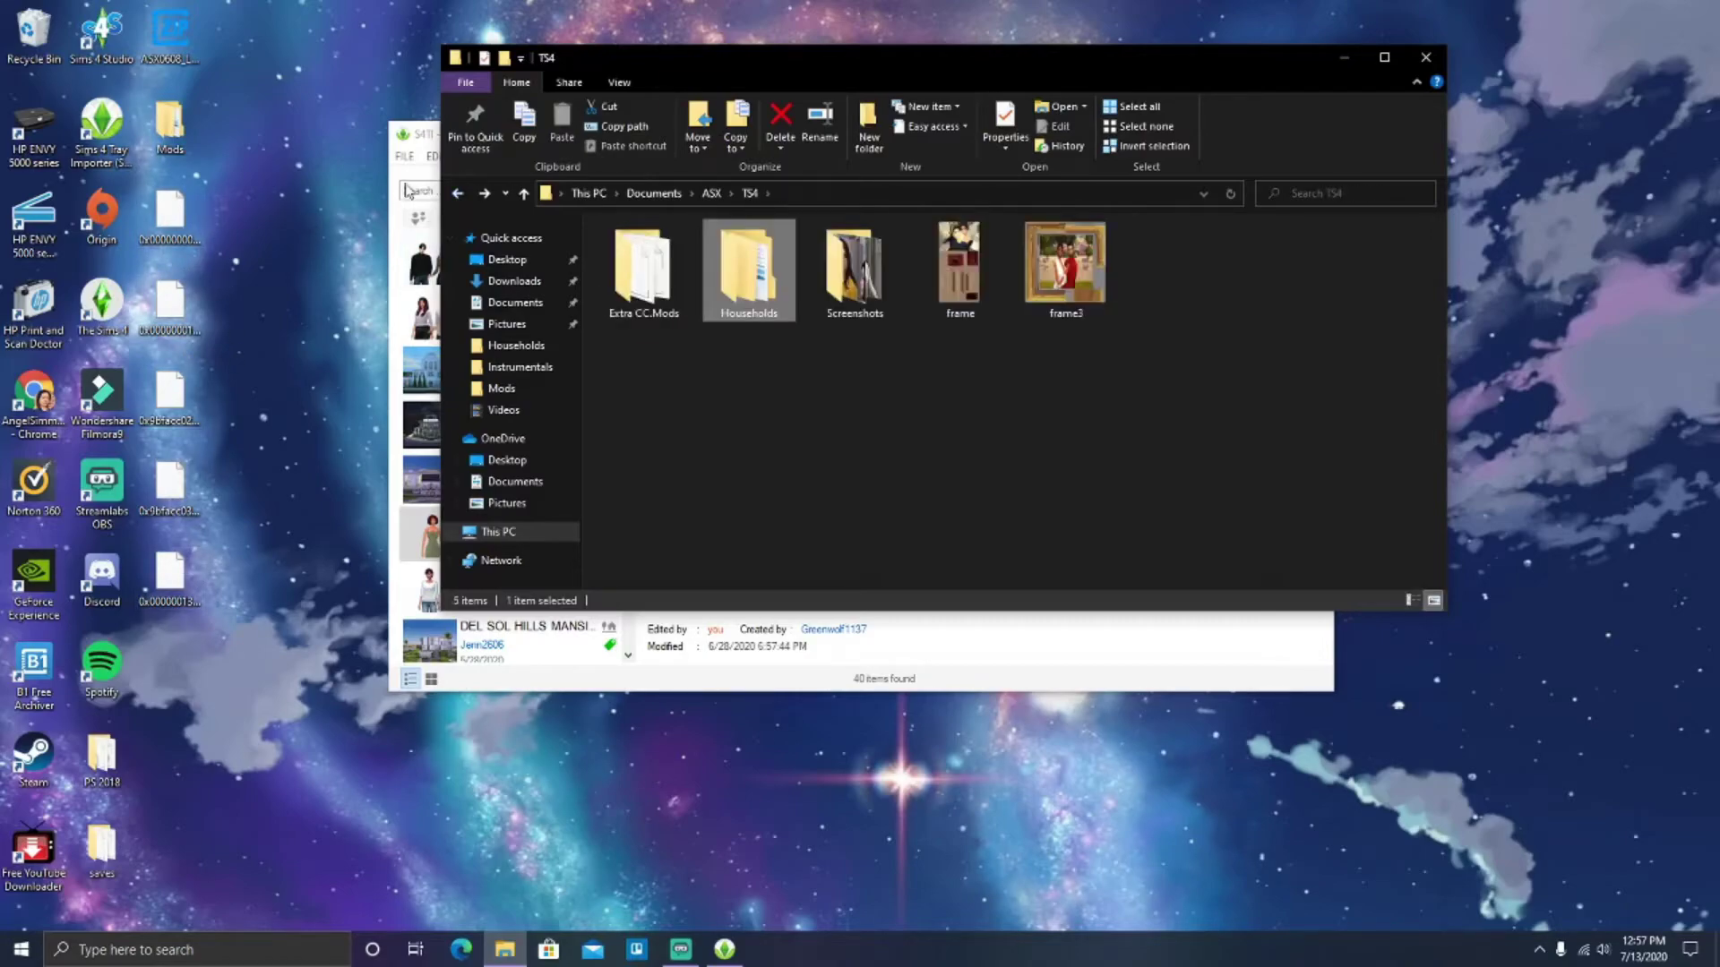
click(457, 194)
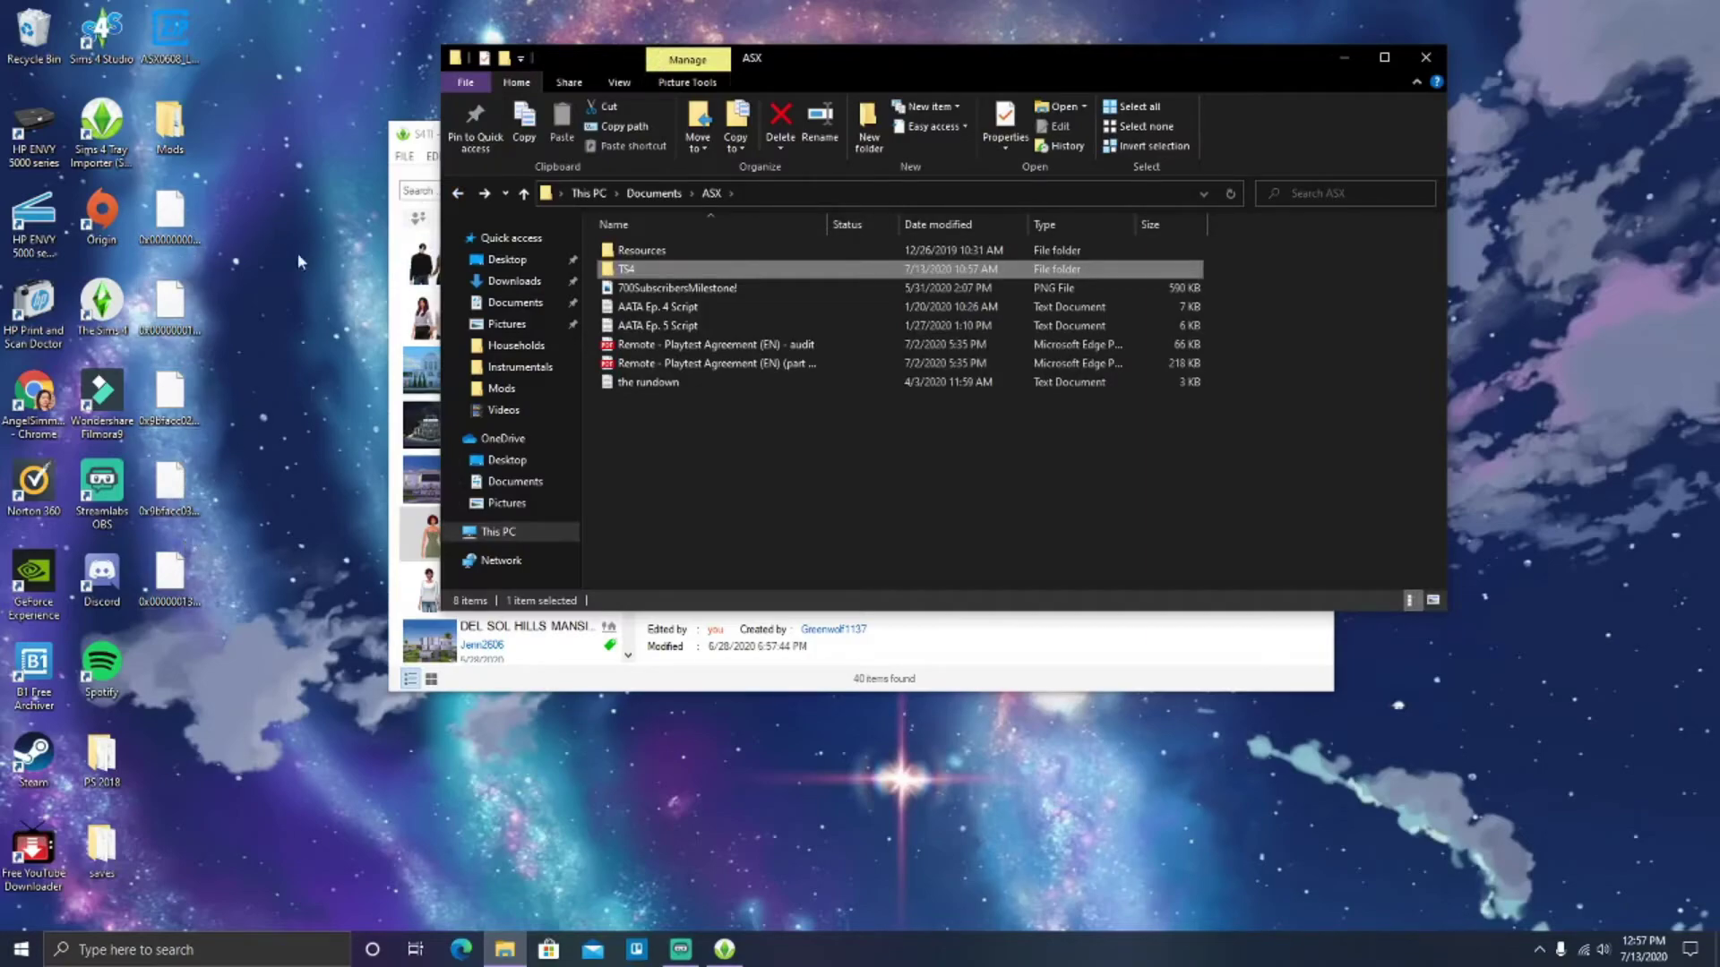
click(183, 30)
click(460, 194)
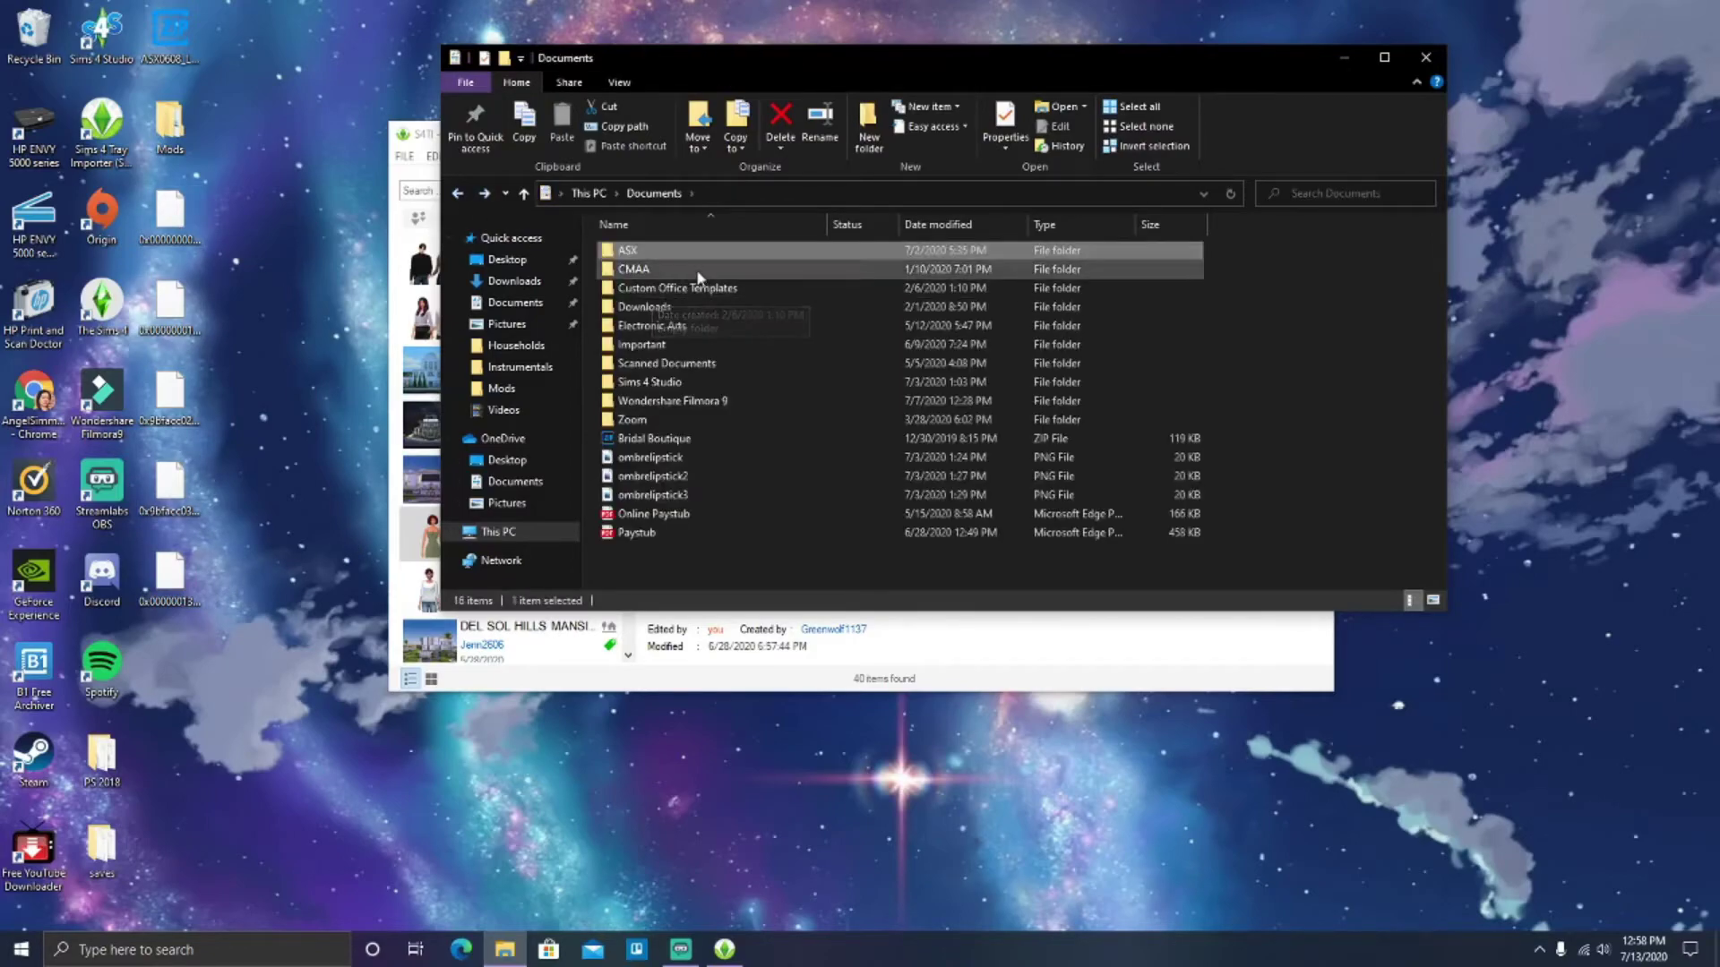
Step: View the household files in Electronic Arts > The Sims 4 > Tray and return to Documents
double_click(691, 324)
double_click(687, 252)
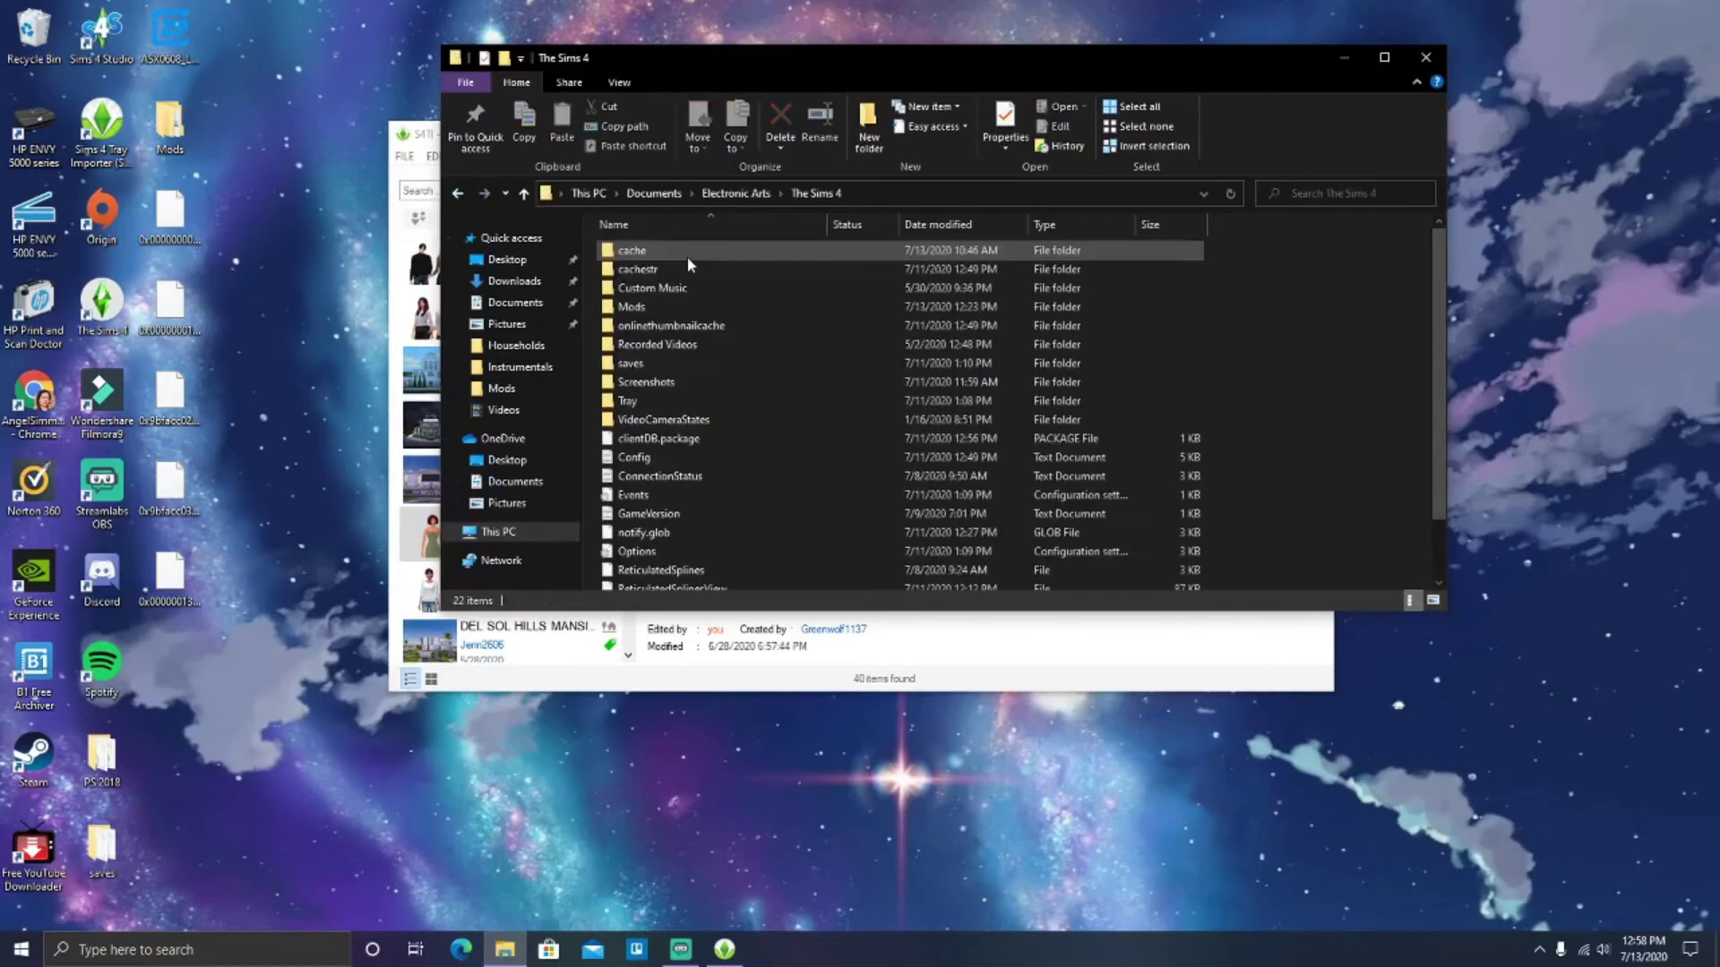
double_click(630, 405)
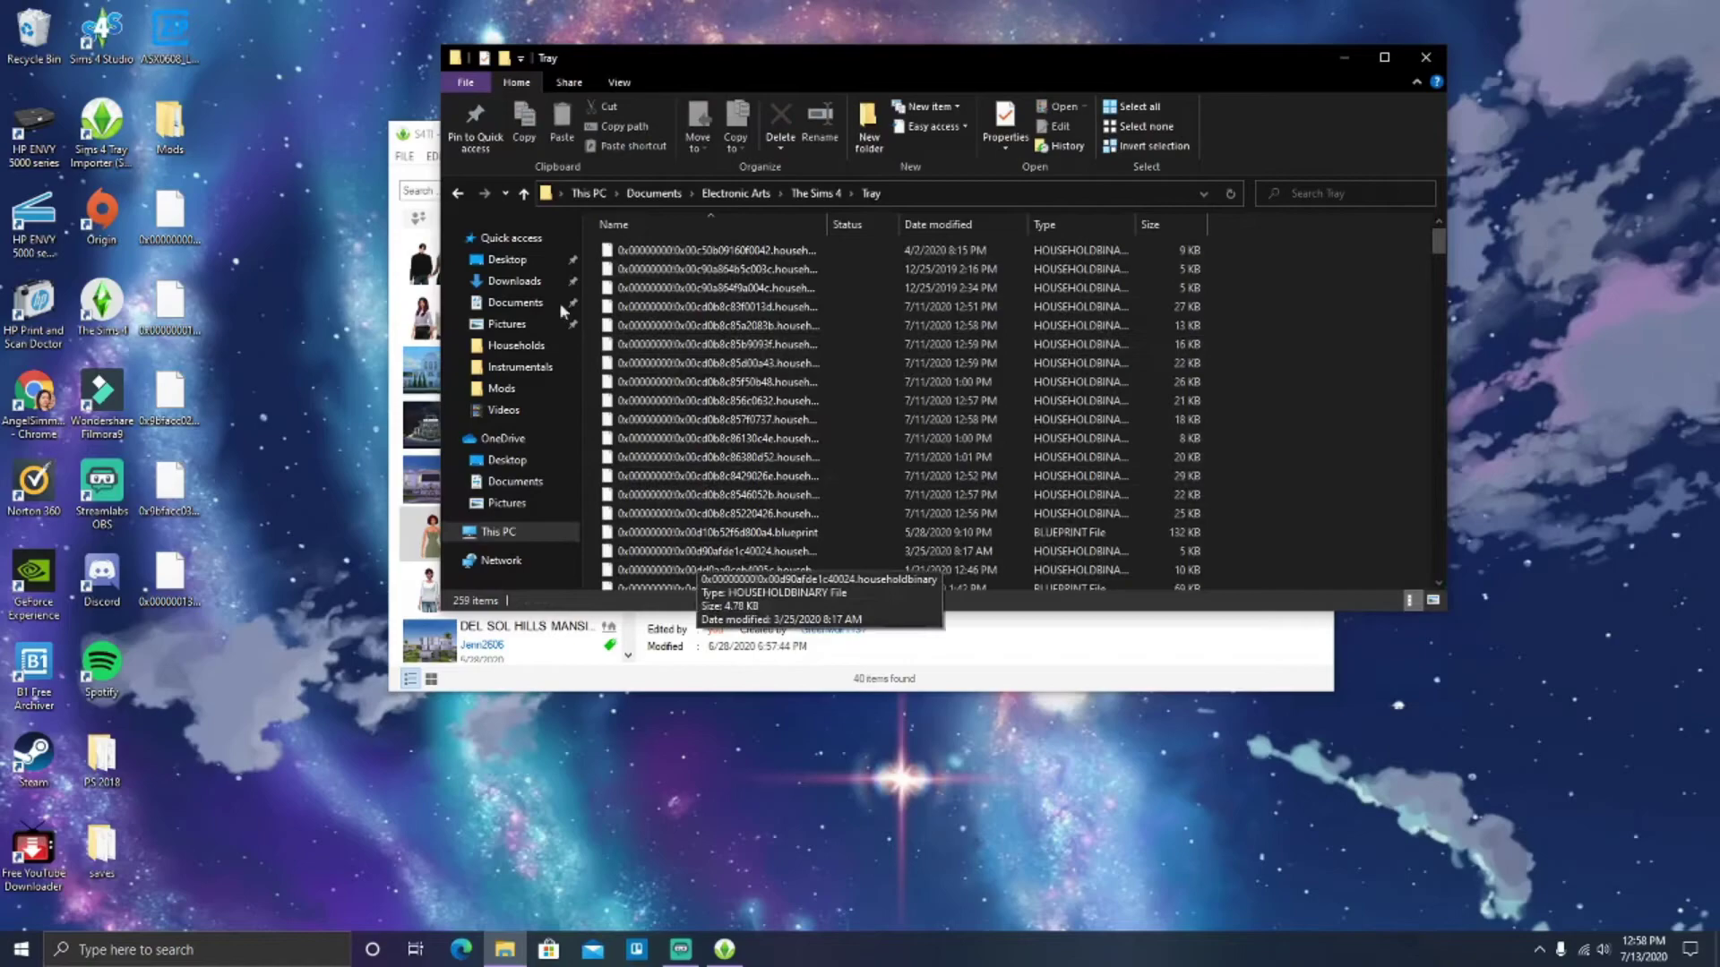
click(457, 193)
click(457, 194)
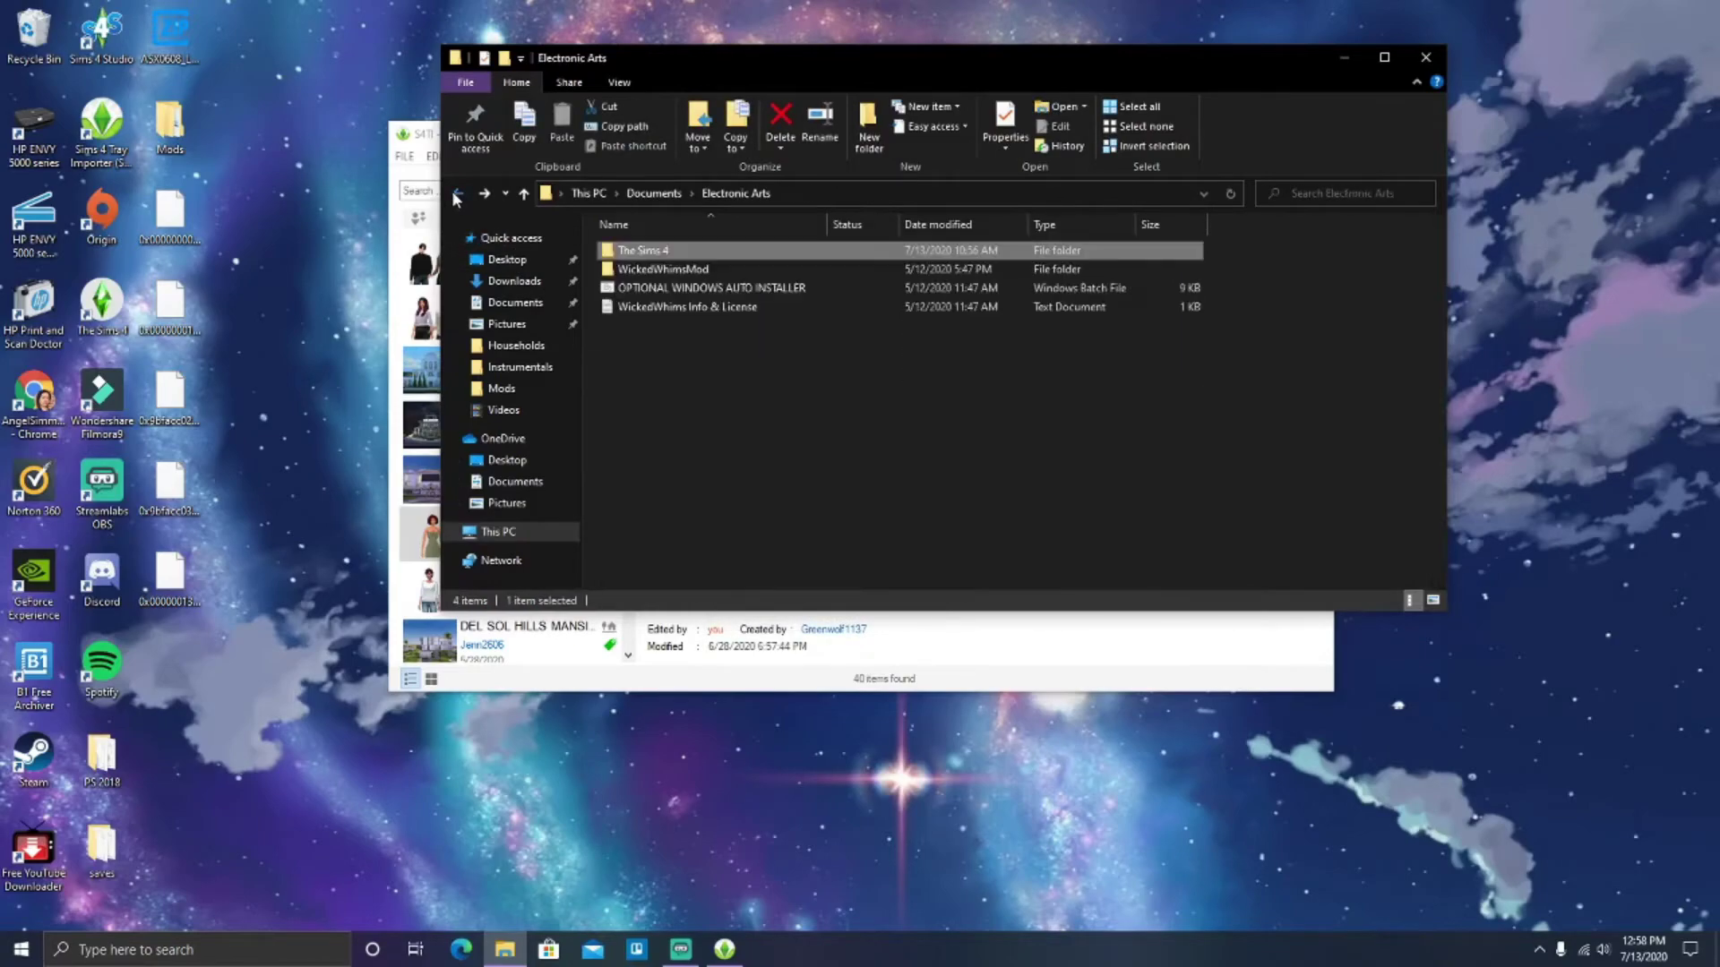
click(457, 193)
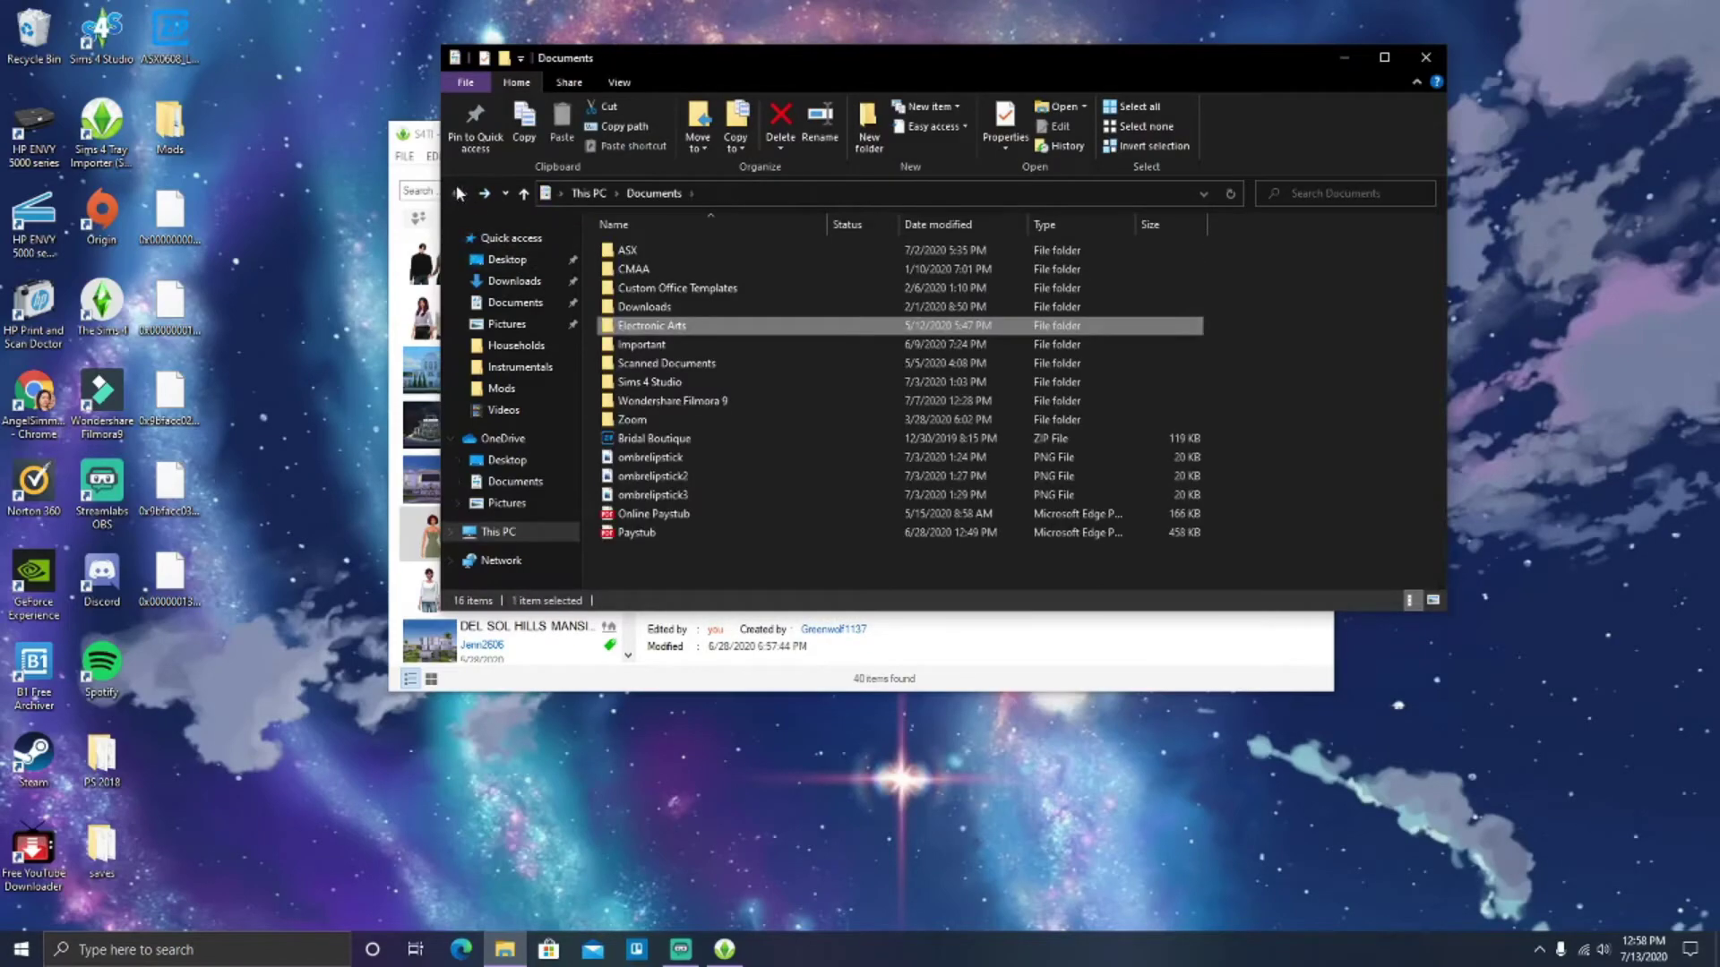
click(1311, 525)
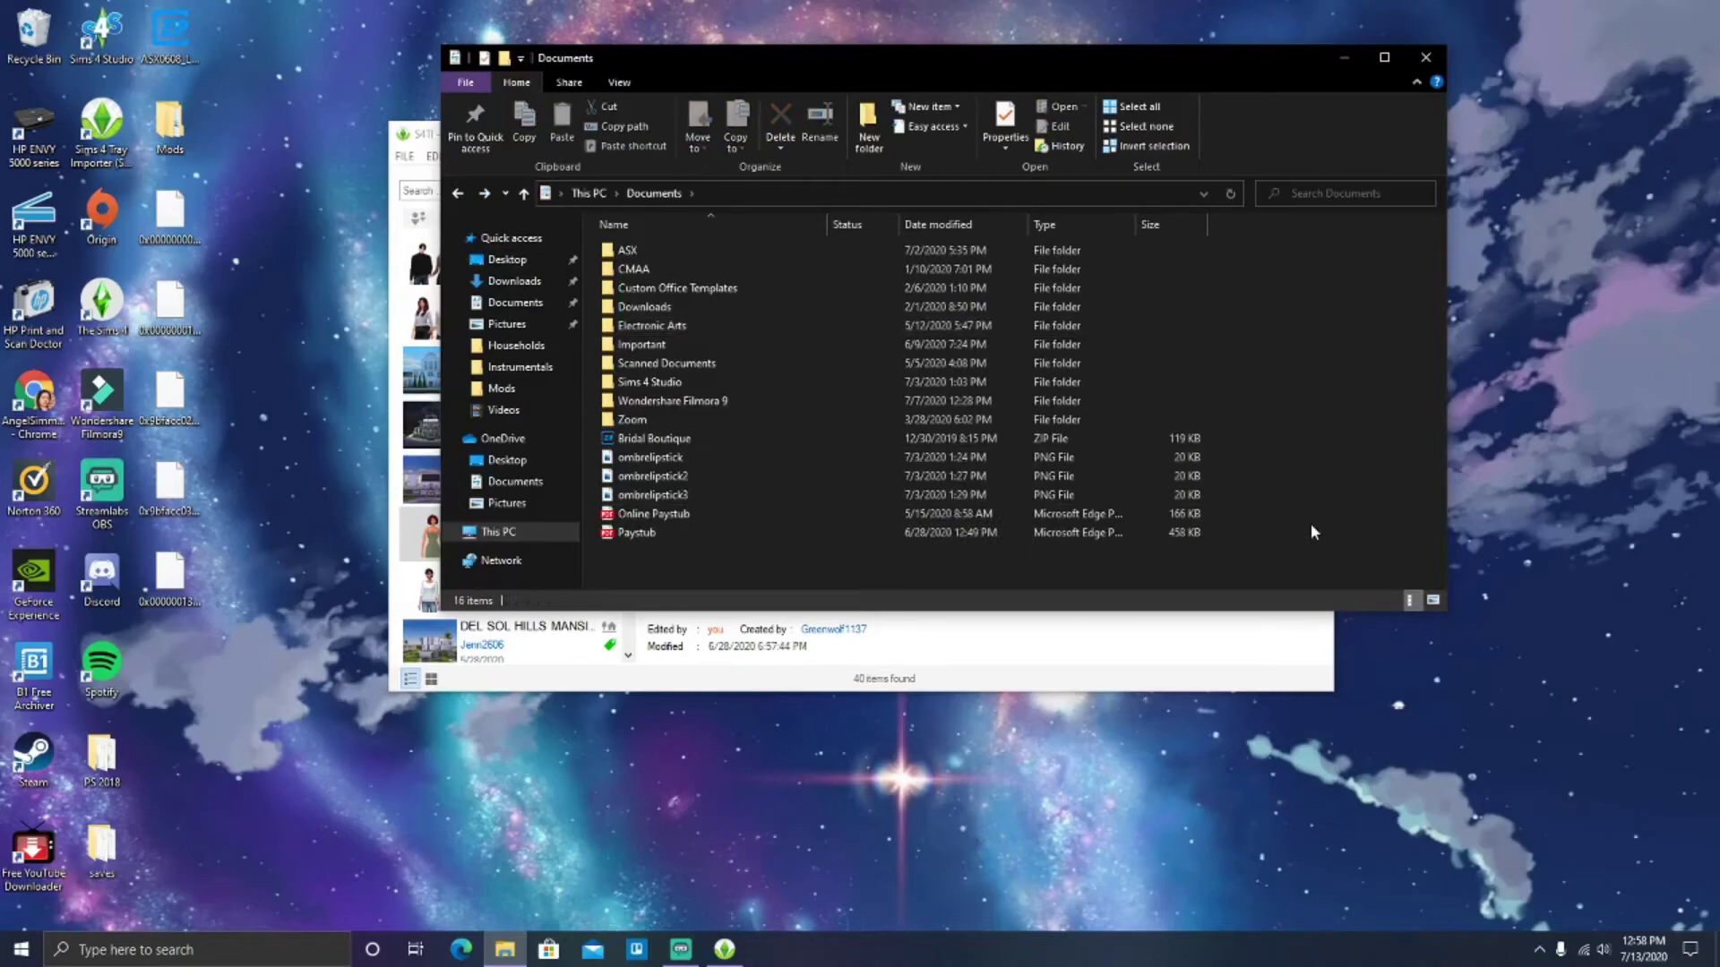